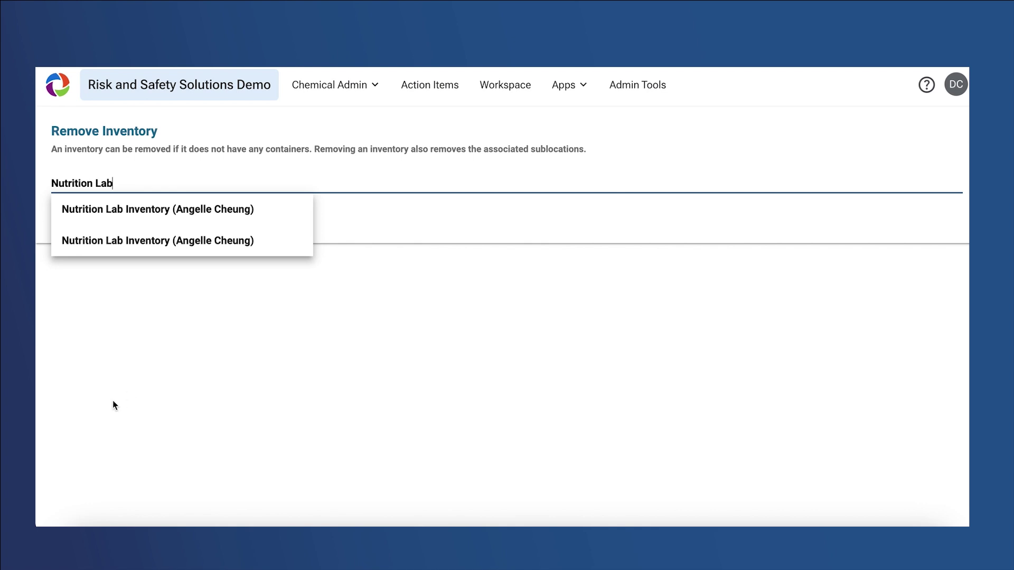
Remove the Nutrition Lab Inventory and confirm the deletion with Yes
left_click(191, 218)
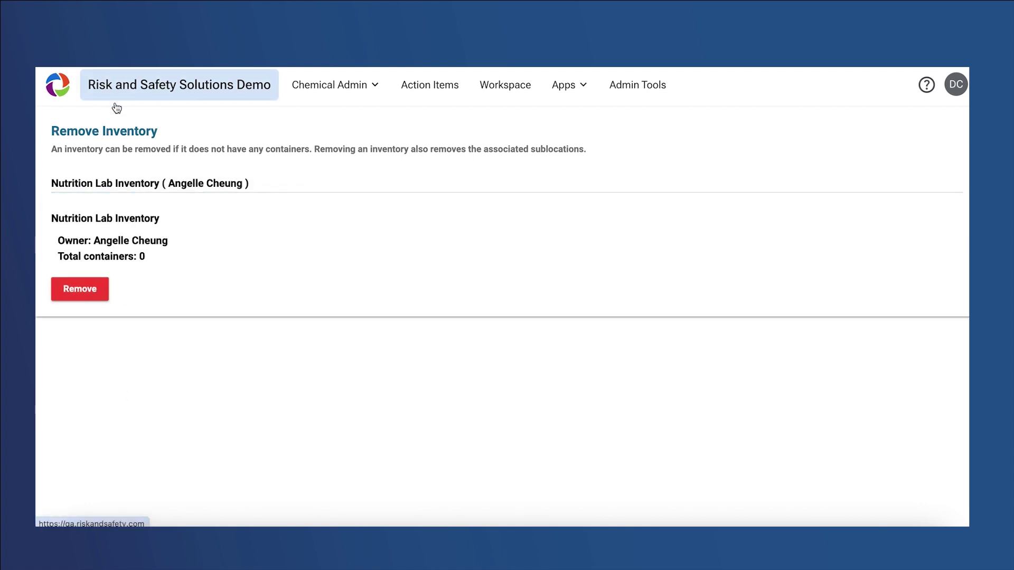
left_click(85, 296)
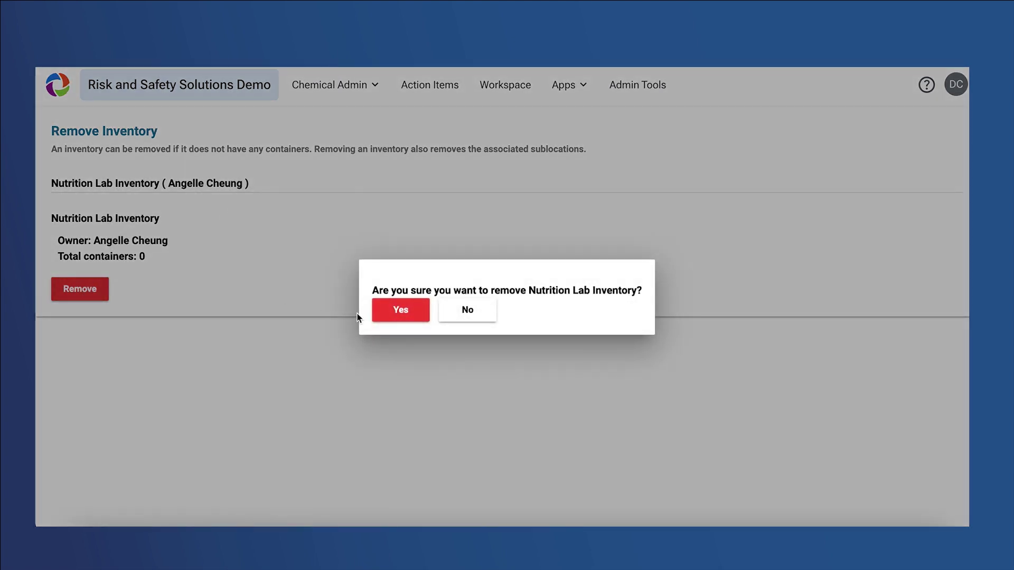
left_click(384, 315)
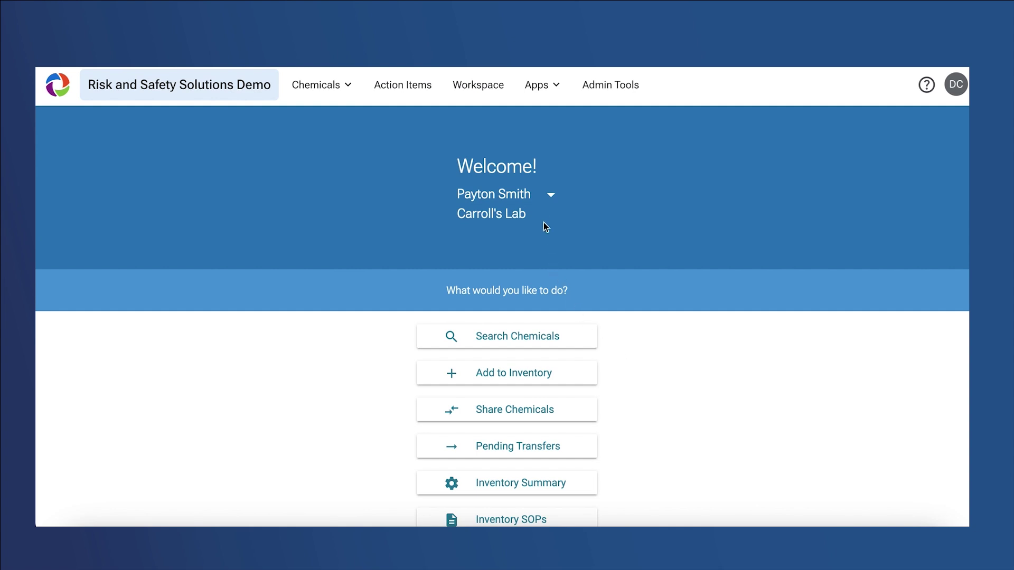
Switch the active inventory to Kane Lab
left_click(542, 196)
type("Kane Lab")
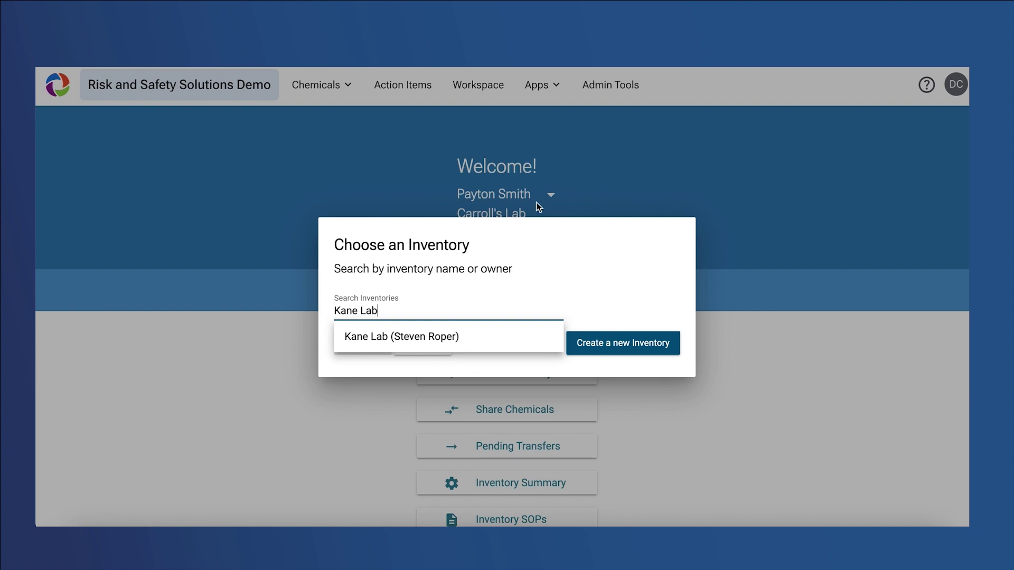
left_click(482, 341)
left_click(385, 348)
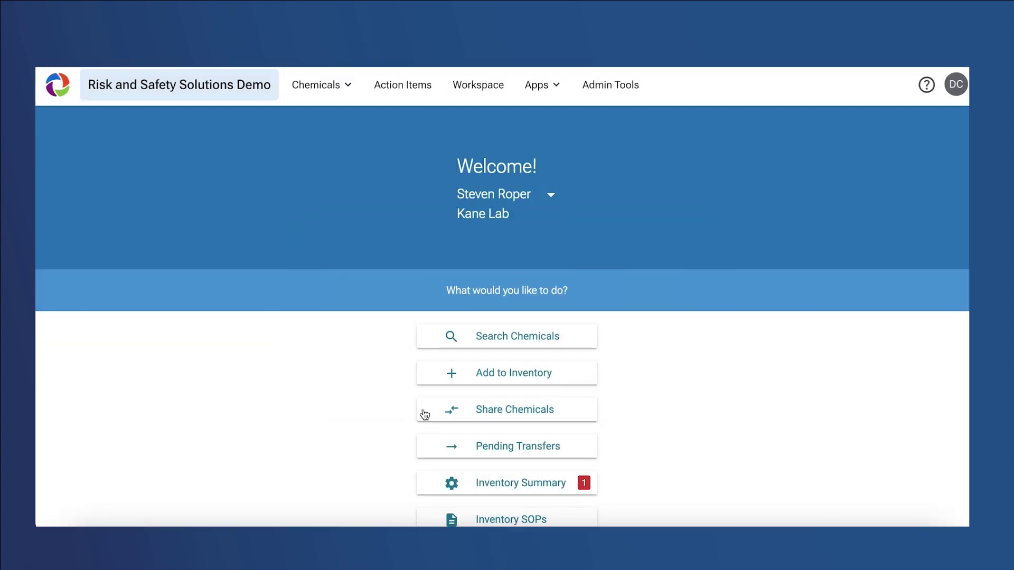
Reassign the Kane Lab inventory's owner to a different person under Access & Permissions
left_click(476, 489)
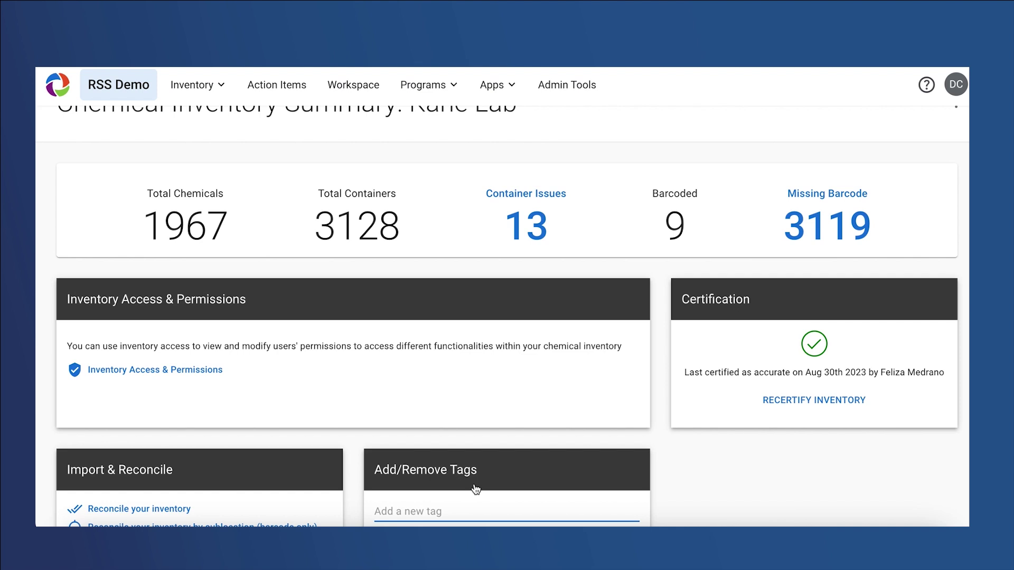
left_click(190, 371)
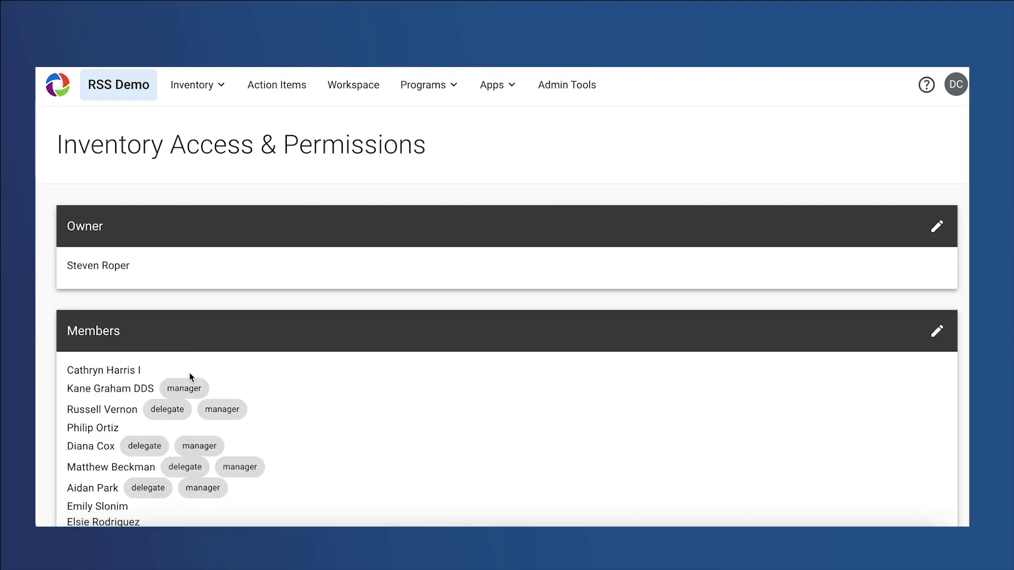
left_click(937, 236)
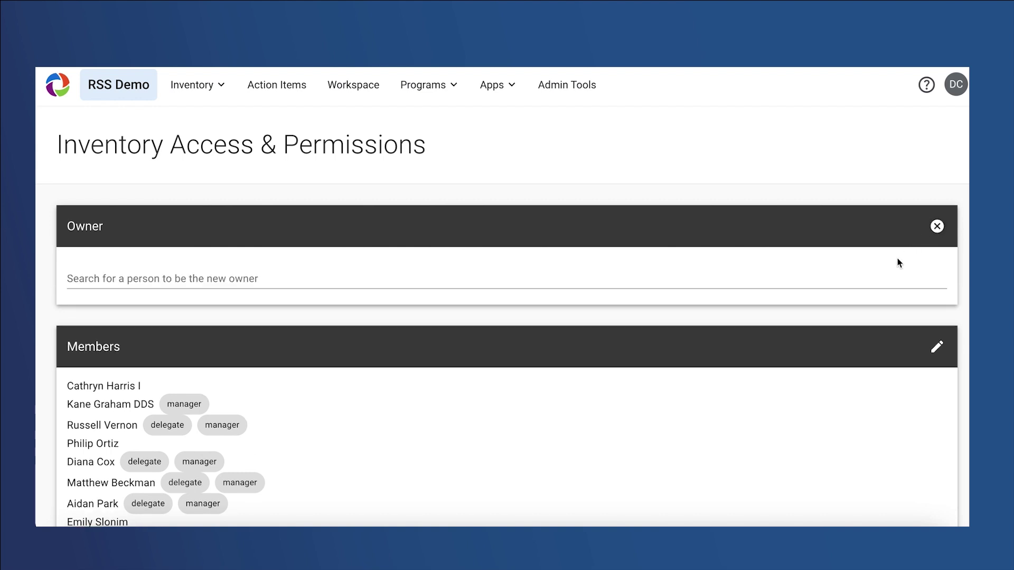
left_click(867, 283)
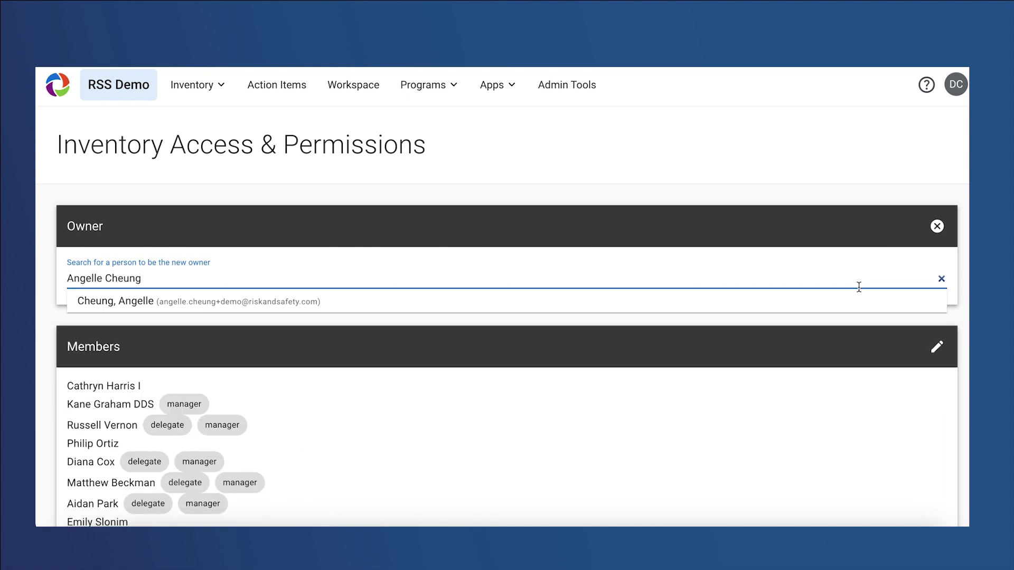
left_click(564, 309)
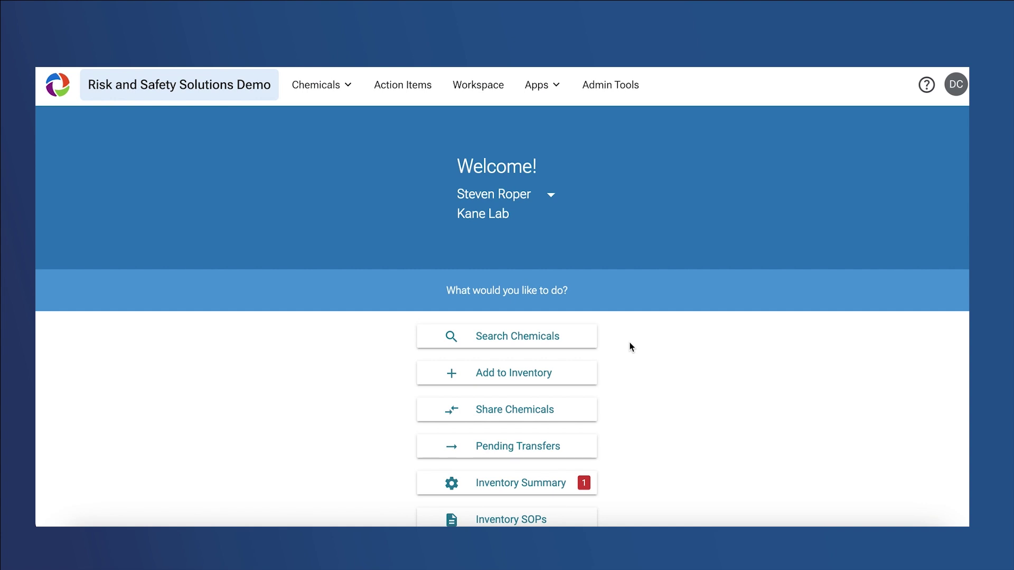
Switch the active inventory to Smith's Lab
left_click(541, 194)
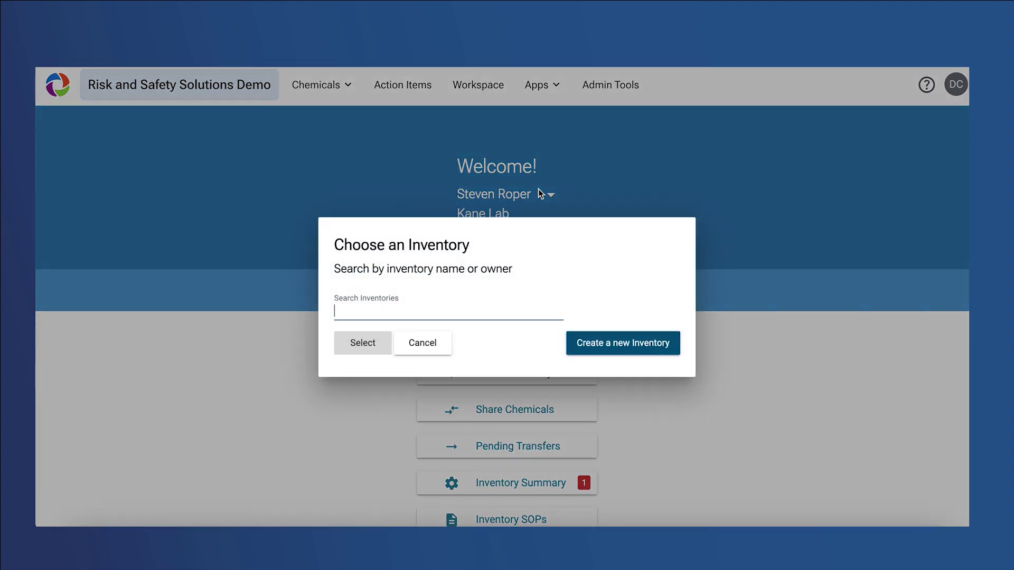
type("Smith")
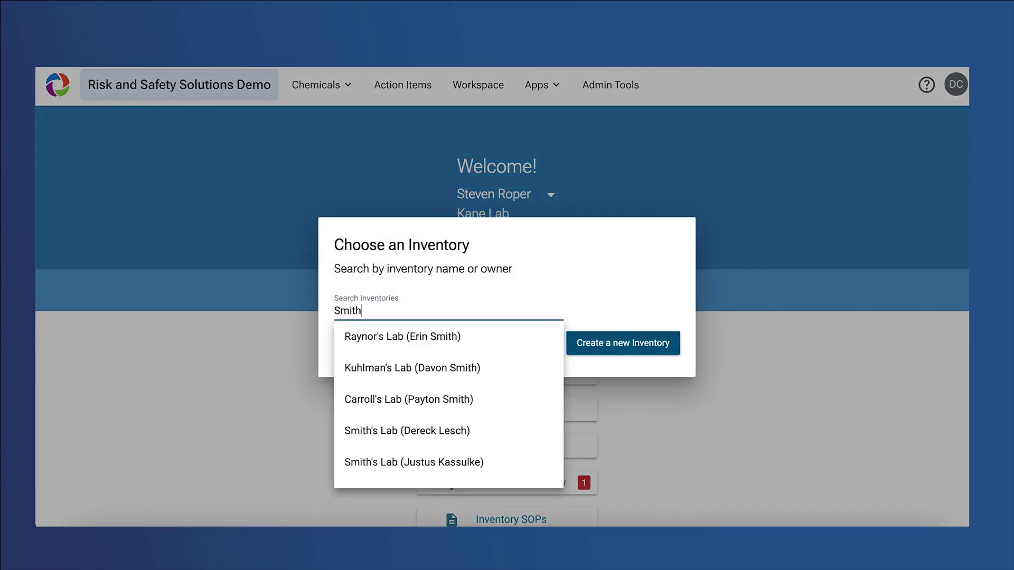
left_click(502, 464)
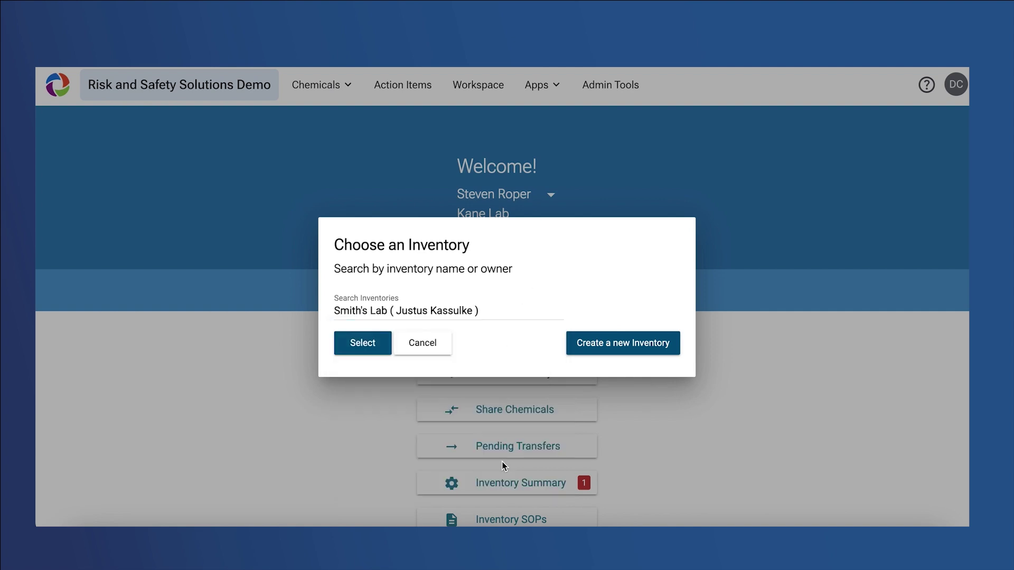
left_click(375, 342)
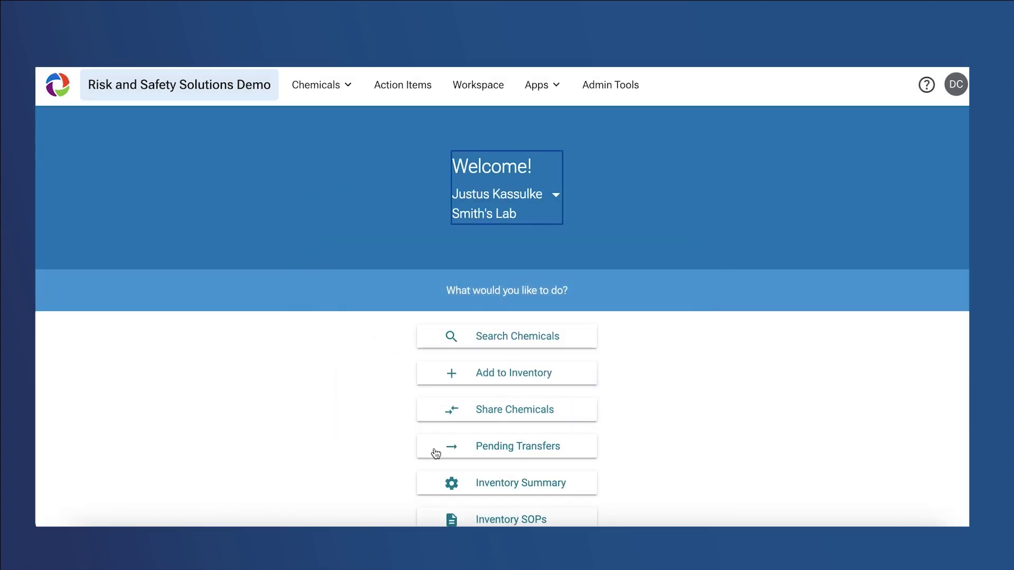
Open Manage Sublocations from the Smith's Lab inventory summary
left_click(472, 490)
scroll(421, 459, "down", 4)
scroll(421, 458, "down", 3)
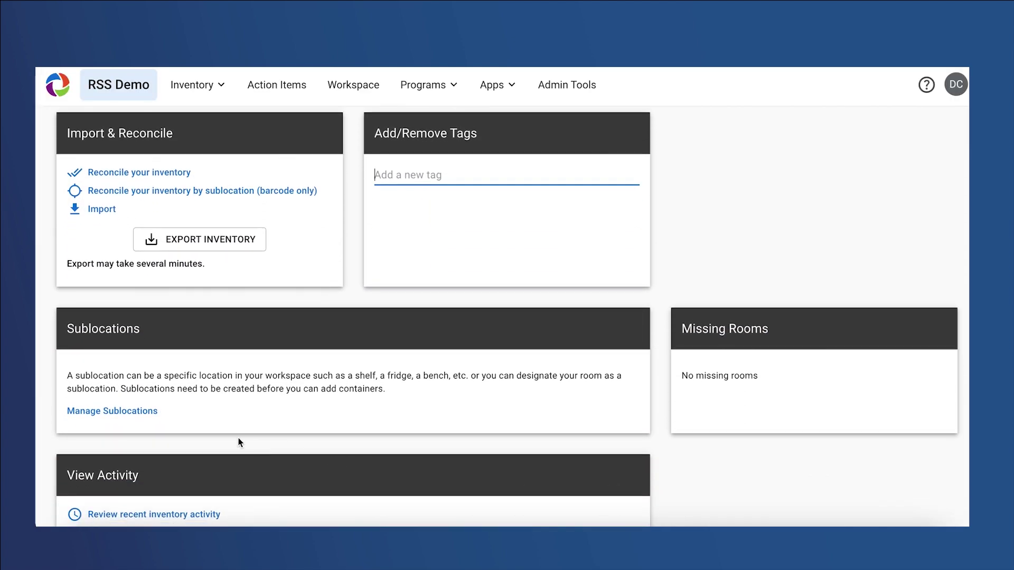
left_click(153, 412)
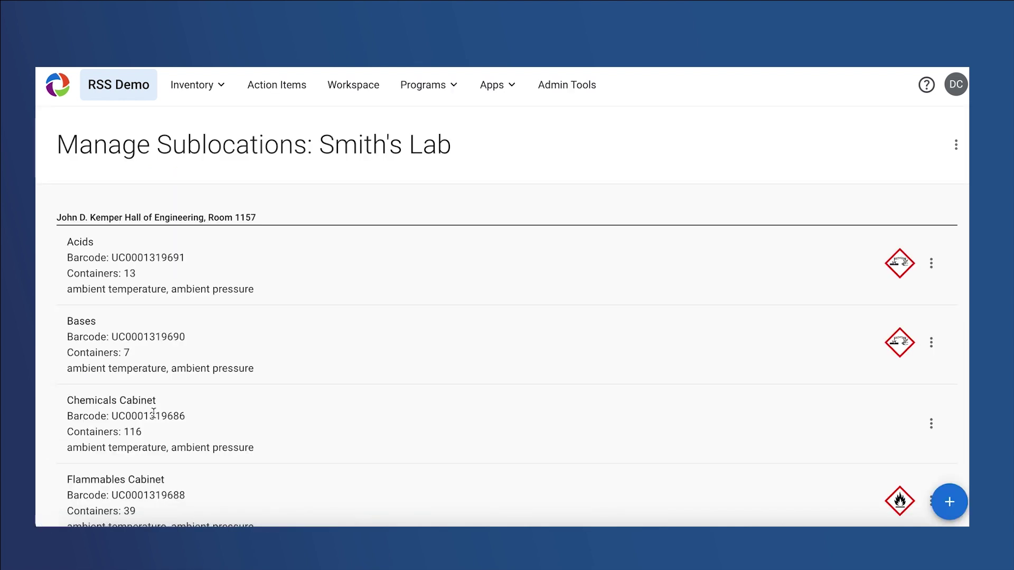
Move the 13 Acids containers to Kane Lab, Chemistry Room 0307, C3 Bin 3
left_click(932, 266)
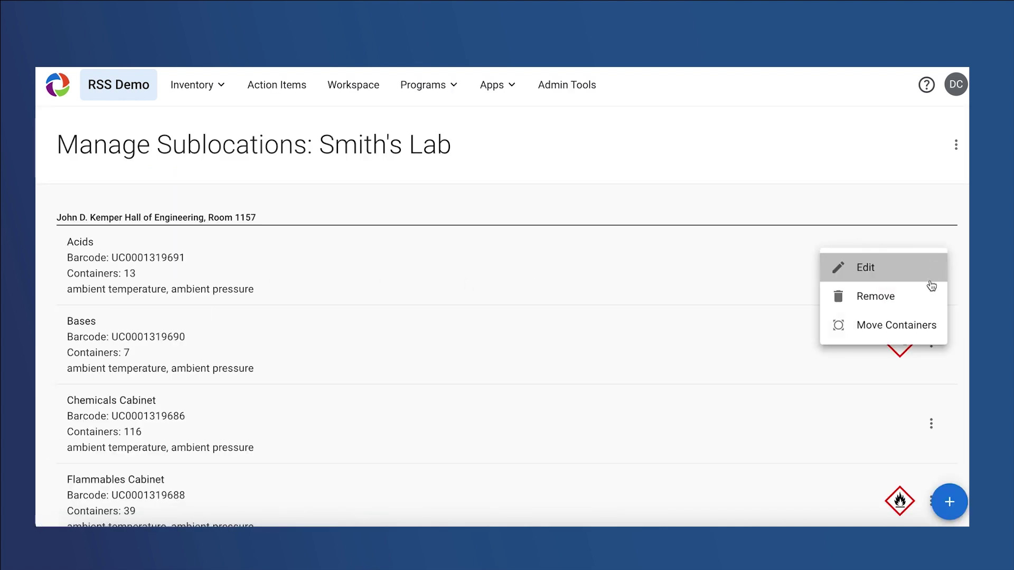
left_click(932, 325)
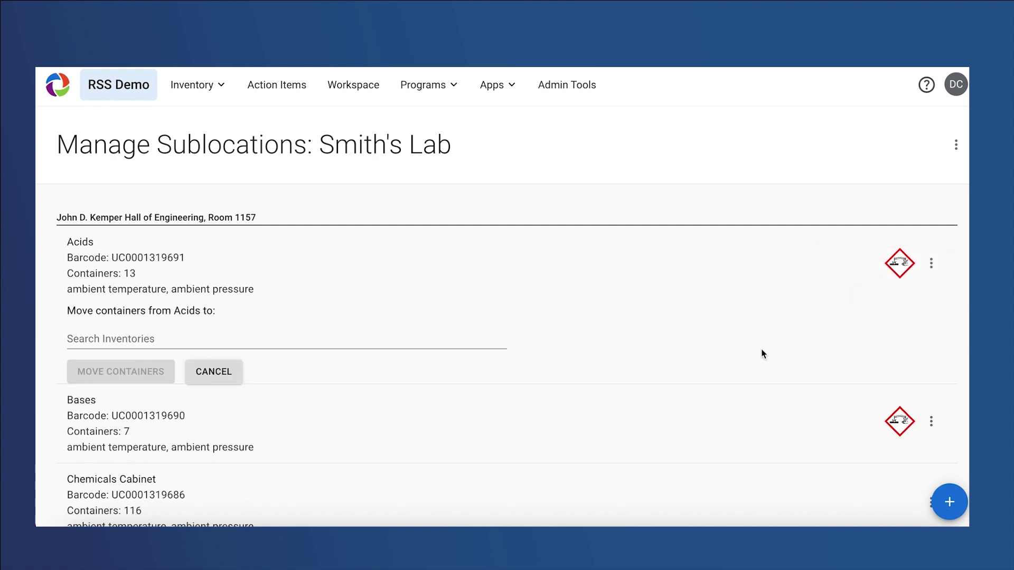
left_click(414, 337)
type("Kane Lab")
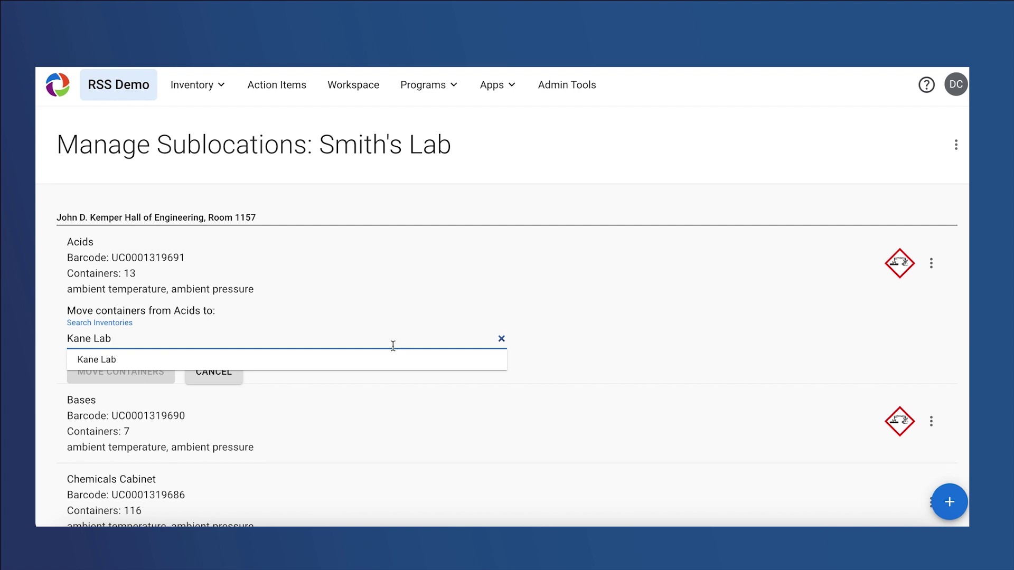
left_click(379, 363)
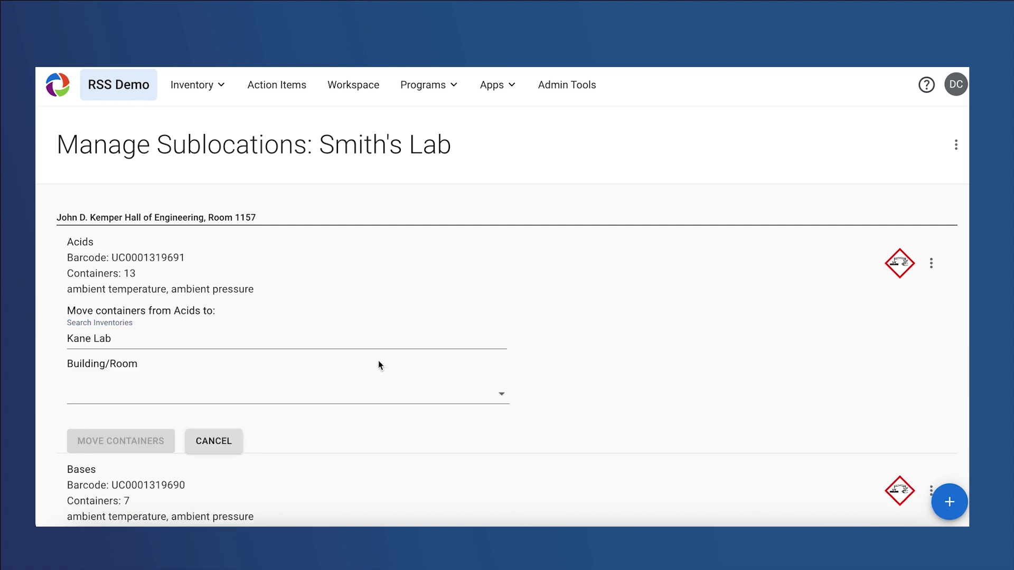
left_click(373, 401)
left_click(373, 403)
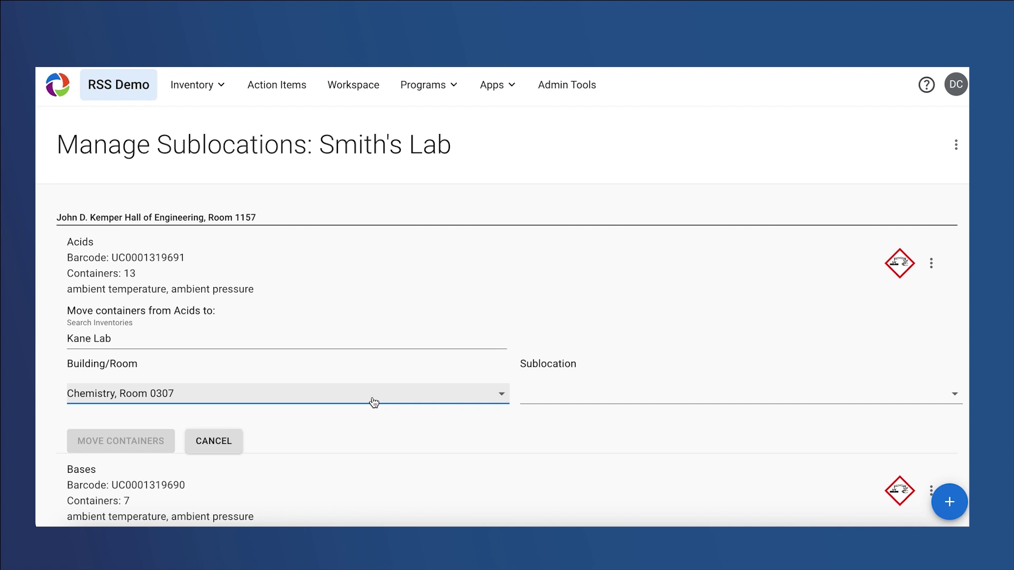
left_click(557, 392)
left_click(559, 391)
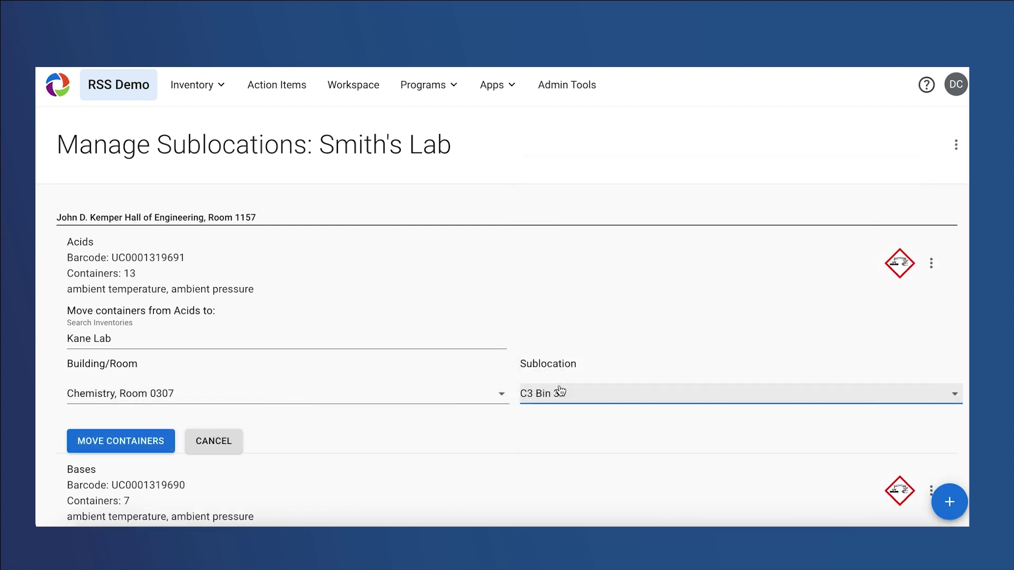
left_click(562, 420)
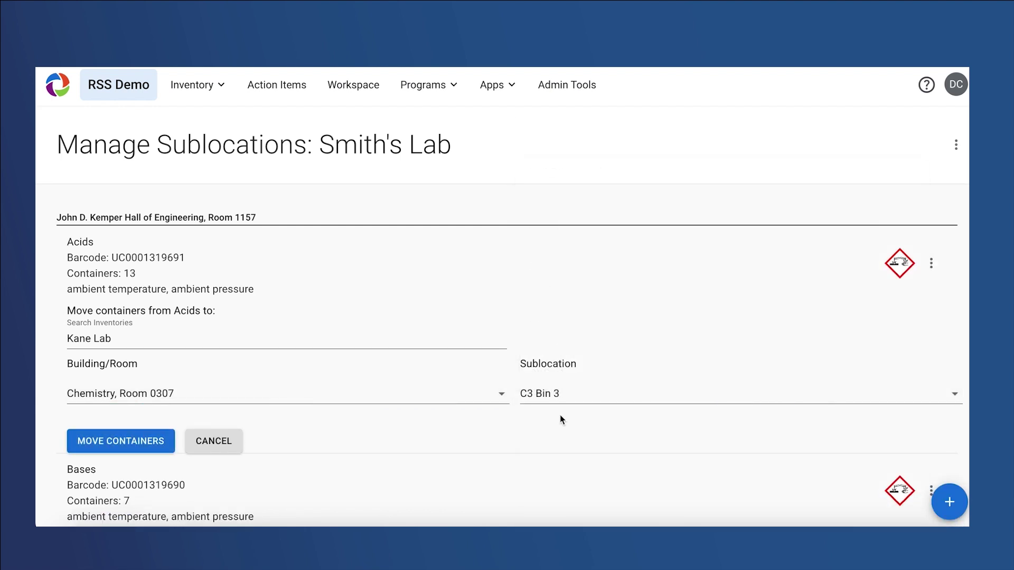
left_click(151, 447)
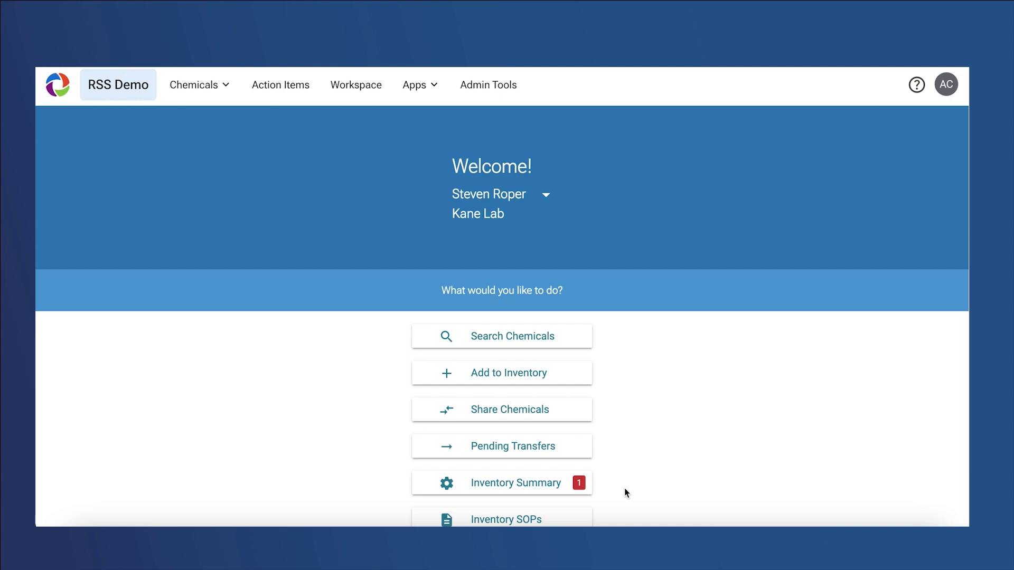
Open the campus inventory search from Chemical Admin and keep Keyword as the search type
scroll(624, 489, "down", 1)
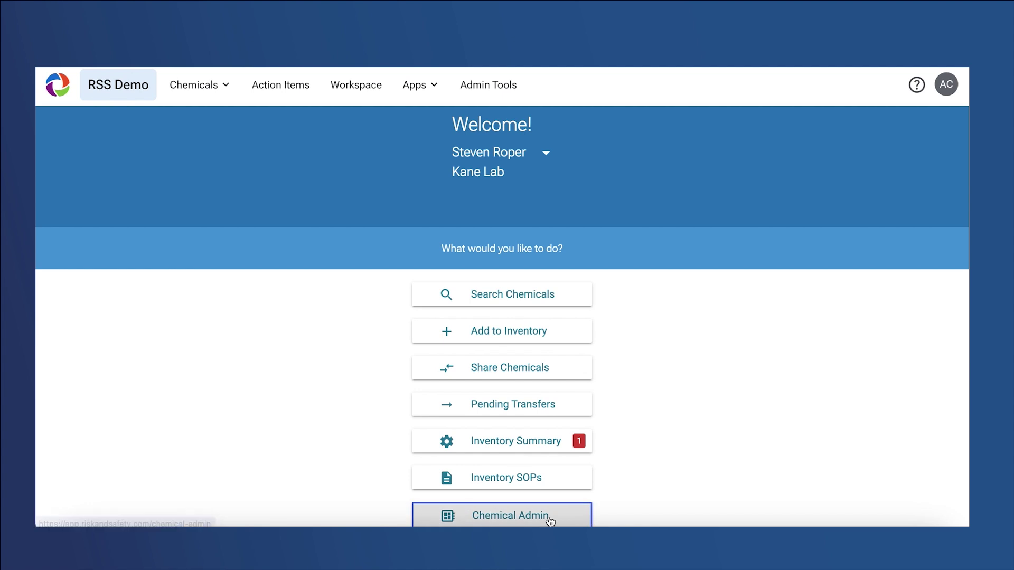
left_click(549, 519)
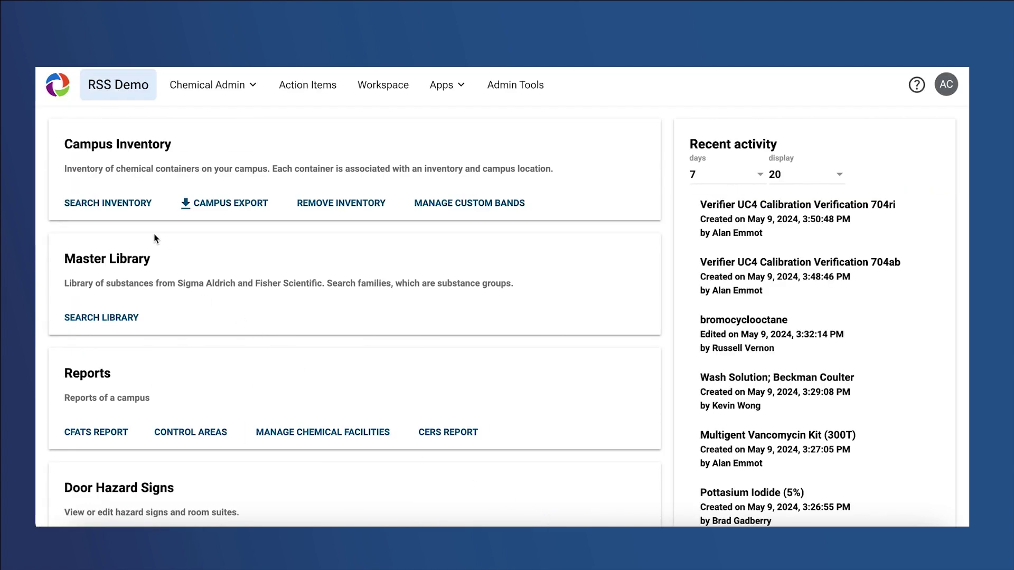
left_click(143, 210)
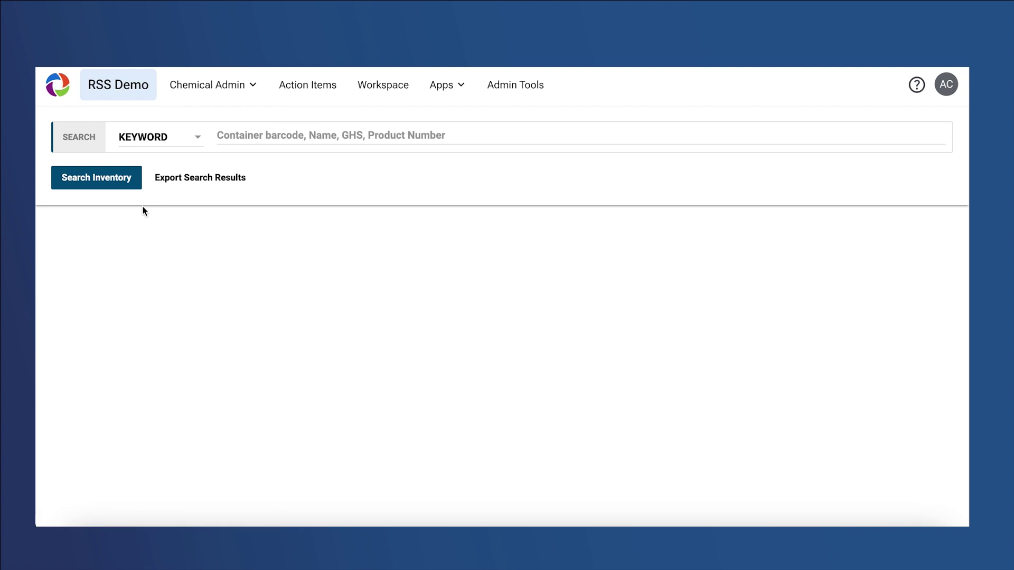
left_click(160, 140)
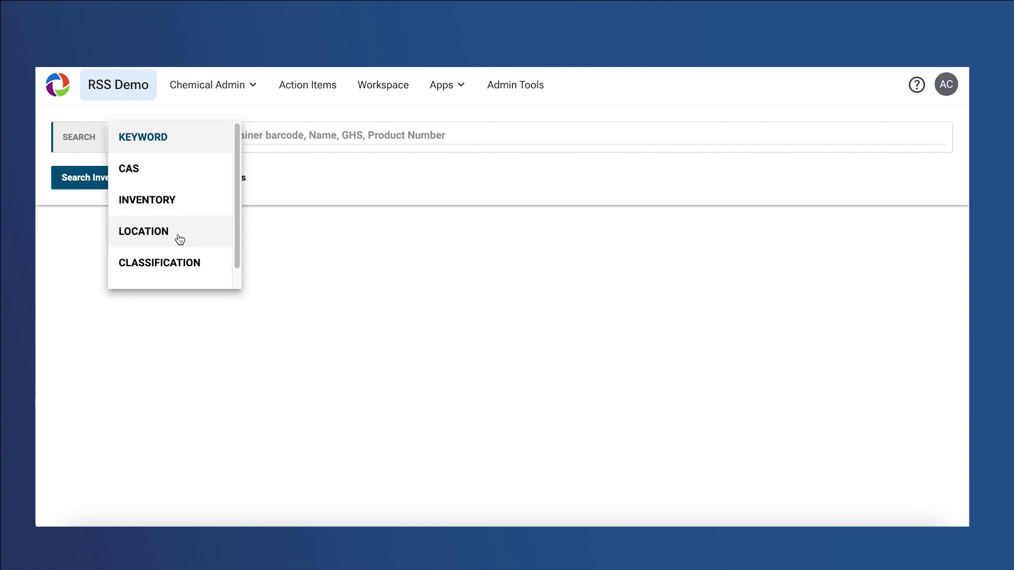
scroll(178, 238, "down", 1)
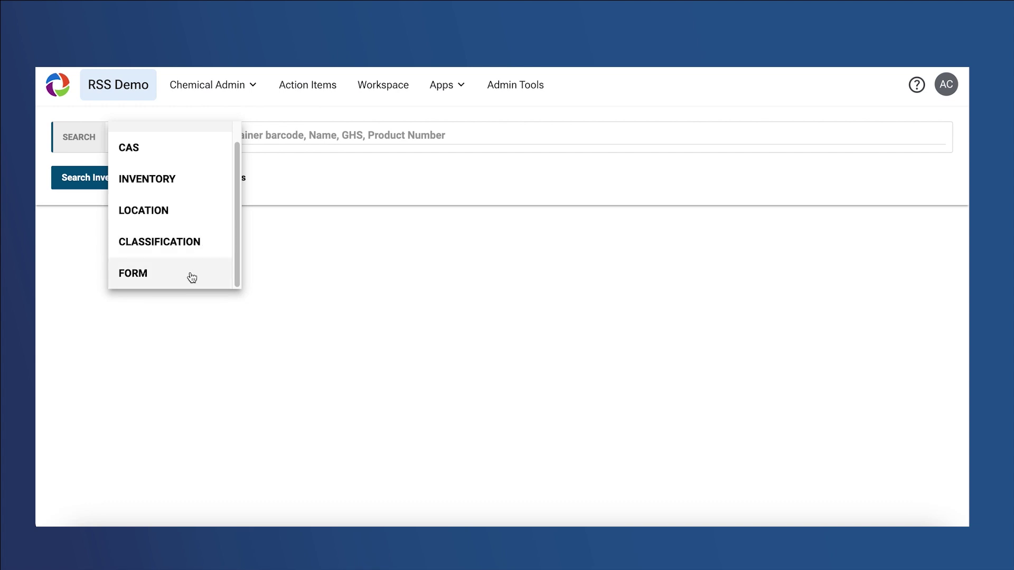
scroll(192, 278, "down", 1)
scroll(222, 277, "up", 2)
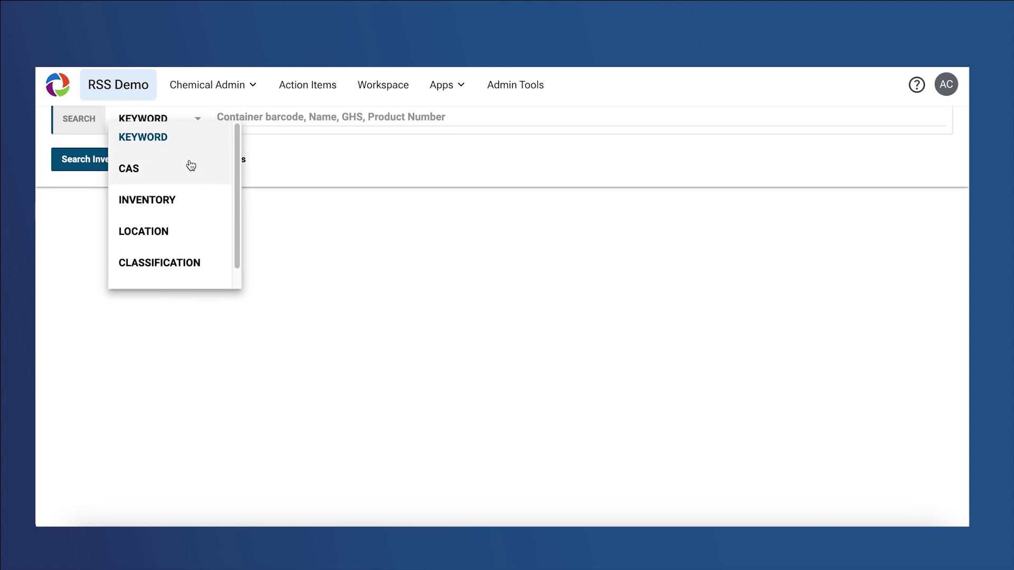
left_click(248, 125)
Search the campus inventory for 'acetone' and view the Acetone record's container locations
type("acetone")
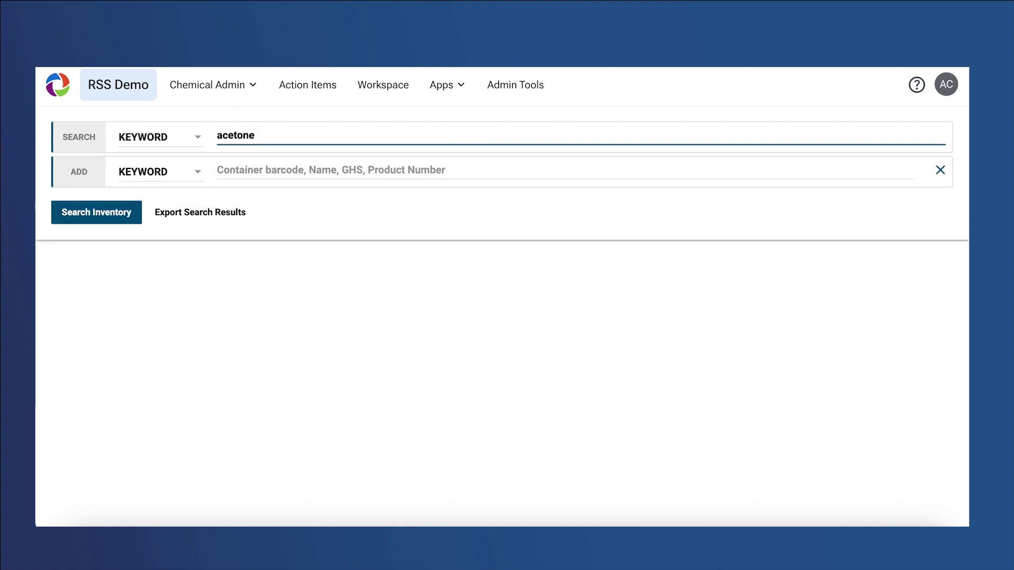
left_click(117, 213)
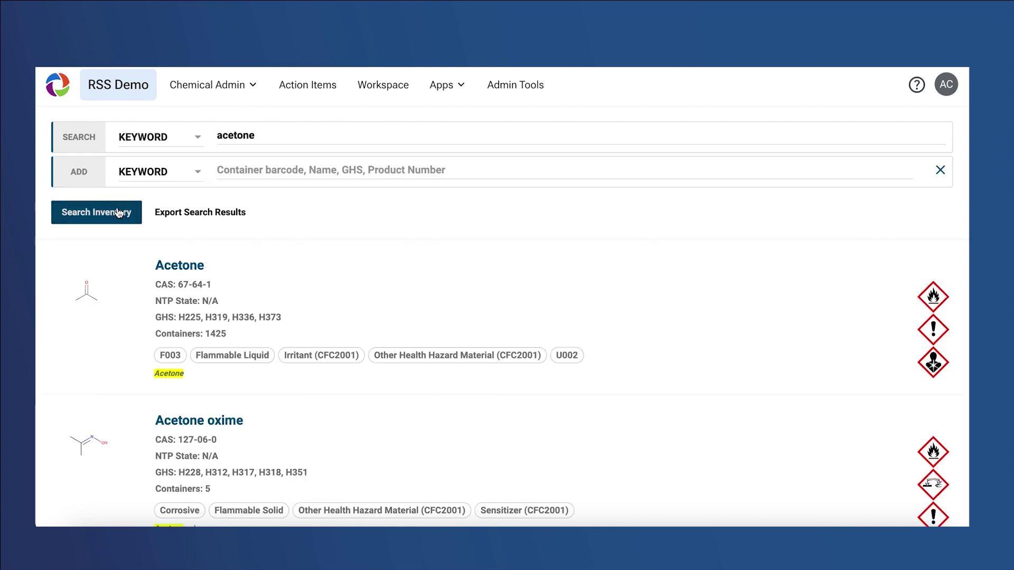
left_click(164, 264)
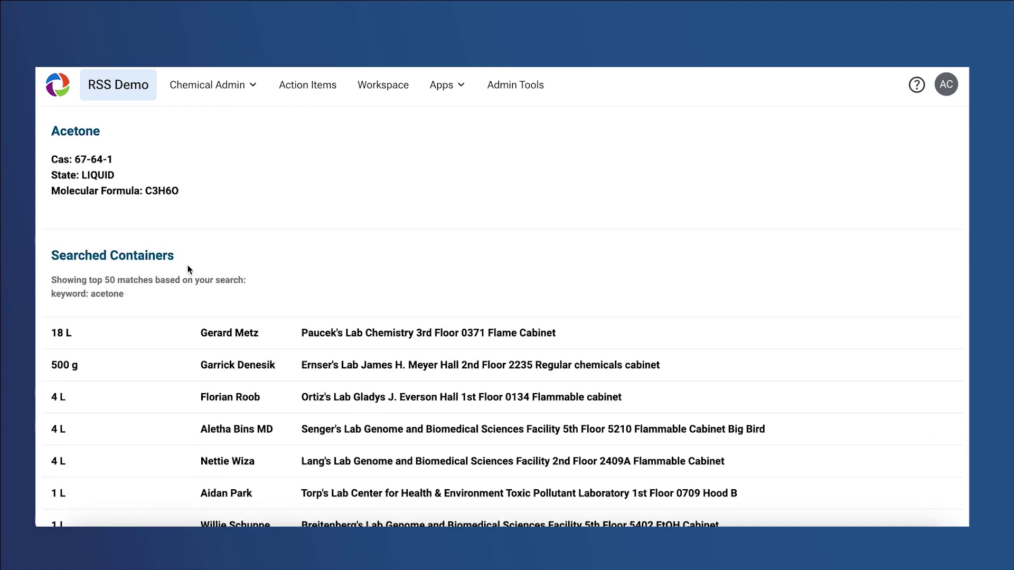
scroll(189, 269, "down", 3)
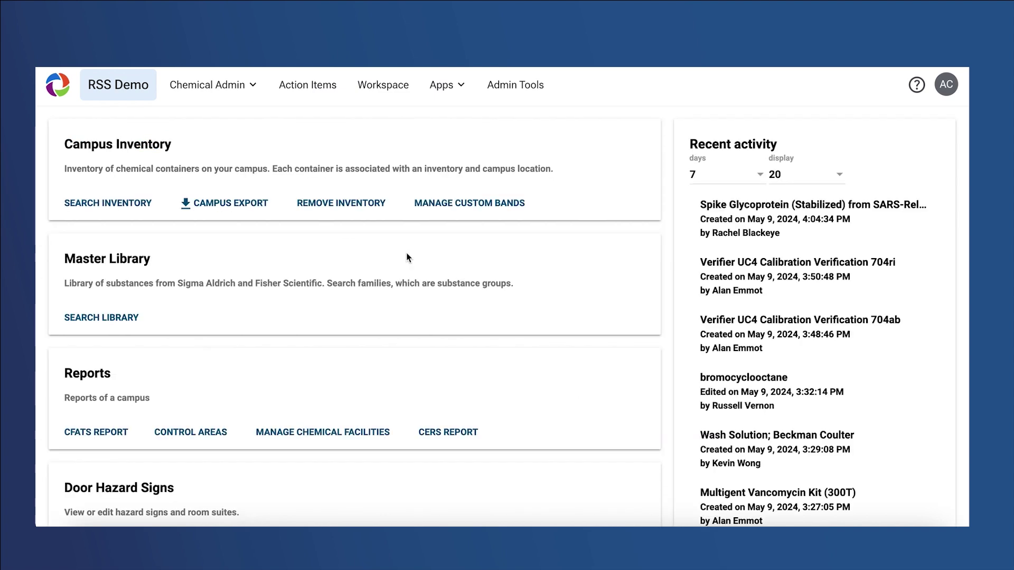
Start a Campus Export of the whole chemical inventory
left_click(252, 213)
left_click(434, 207)
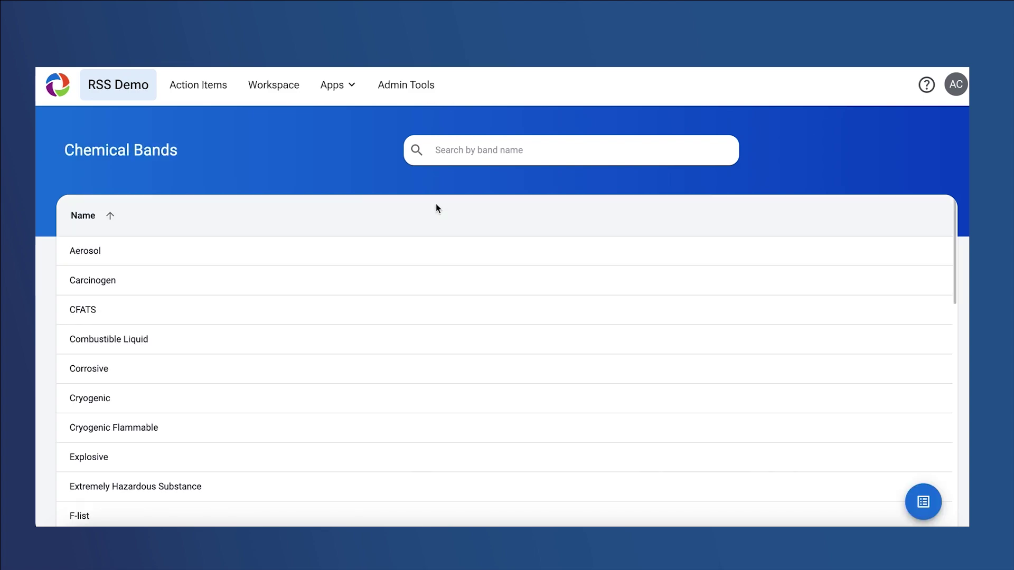
left_click(923, 503)
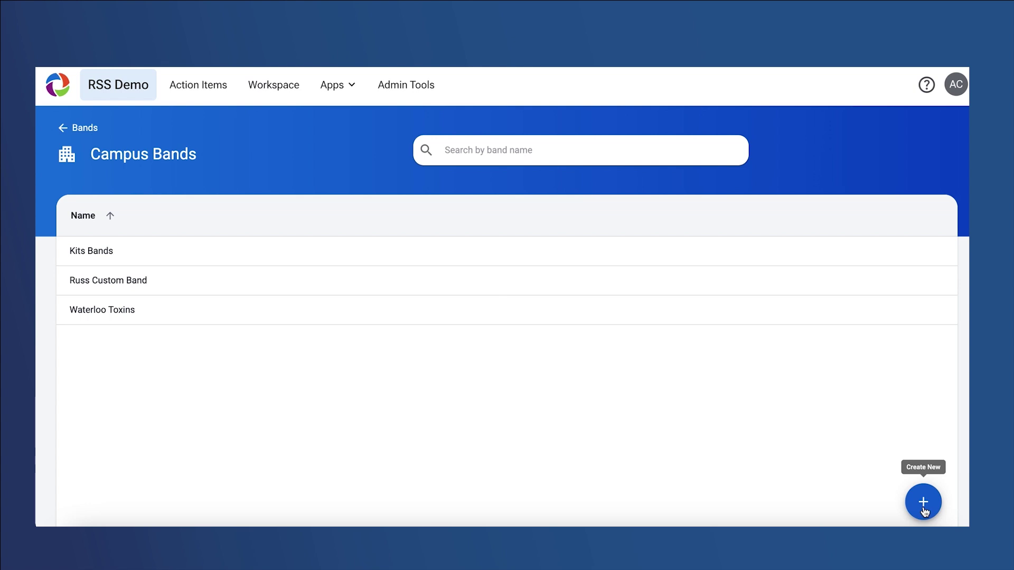
left_click(924, 503)
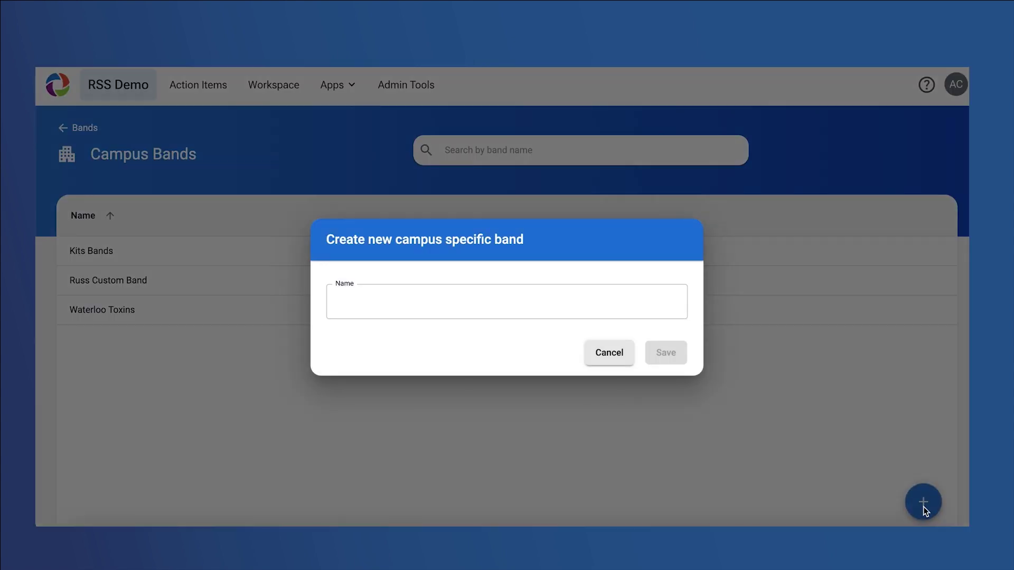
left_click(552, 289)
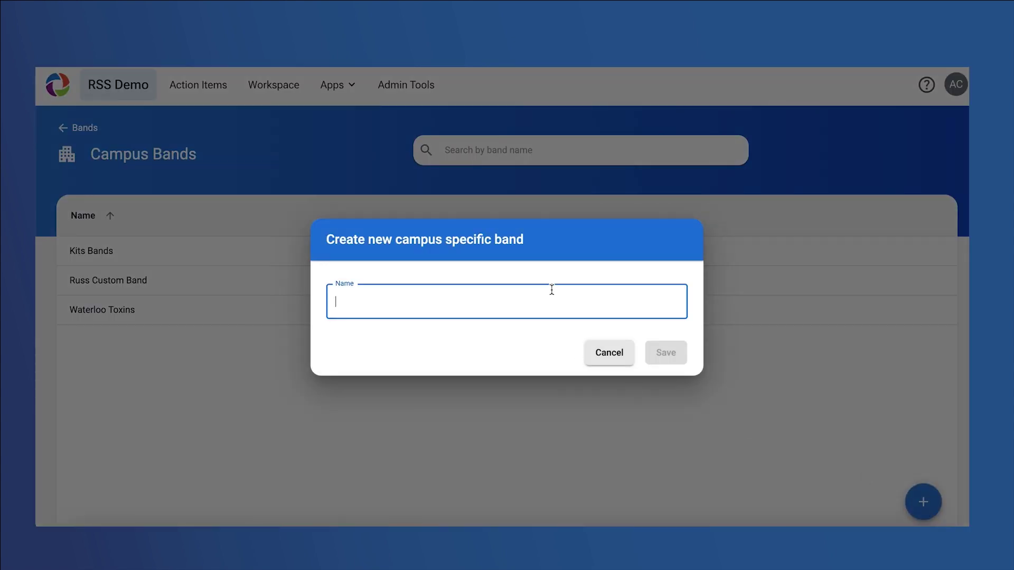
type("Kane Lab")
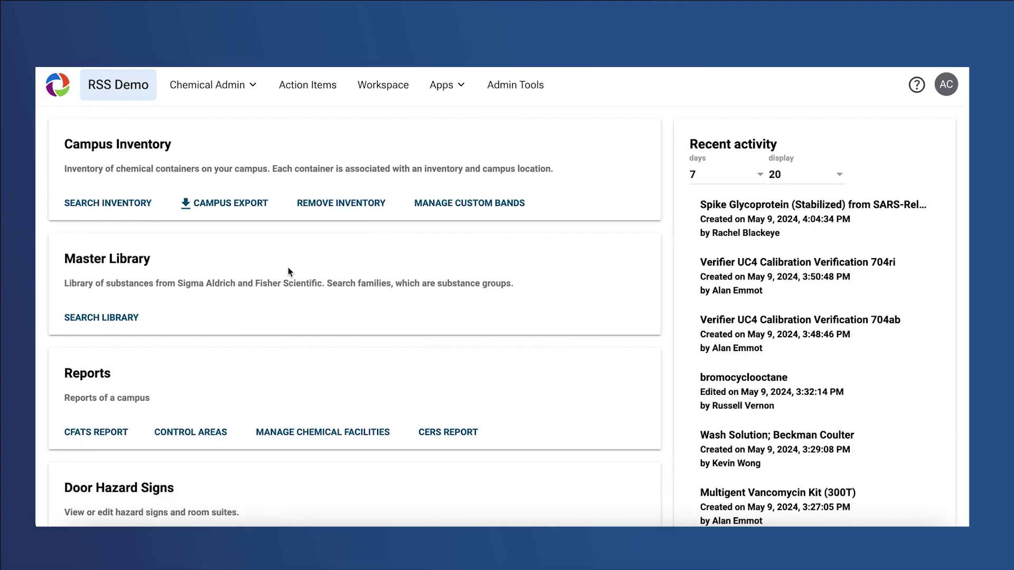
left_click(121, 318)
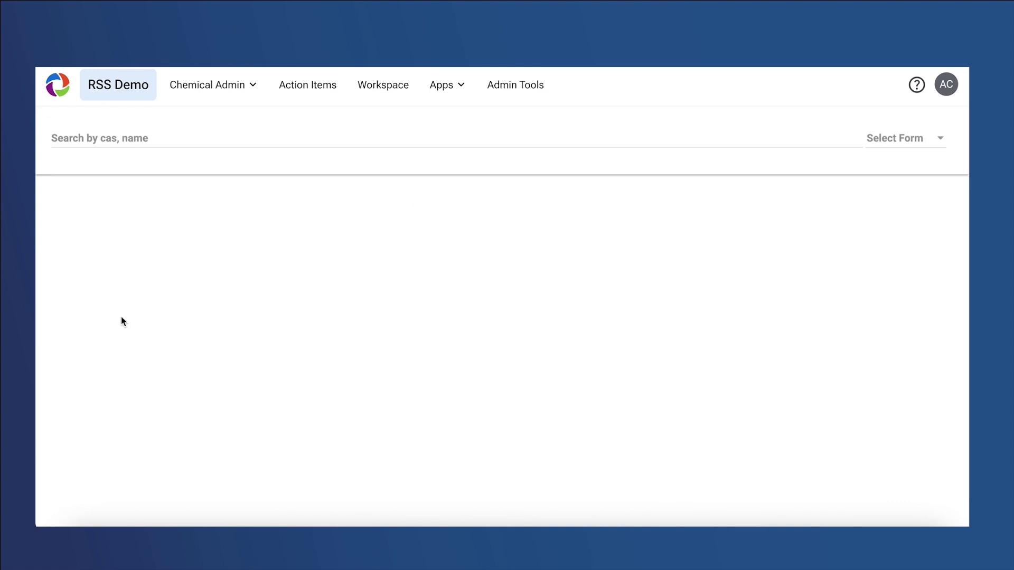
left_click(92, 137)
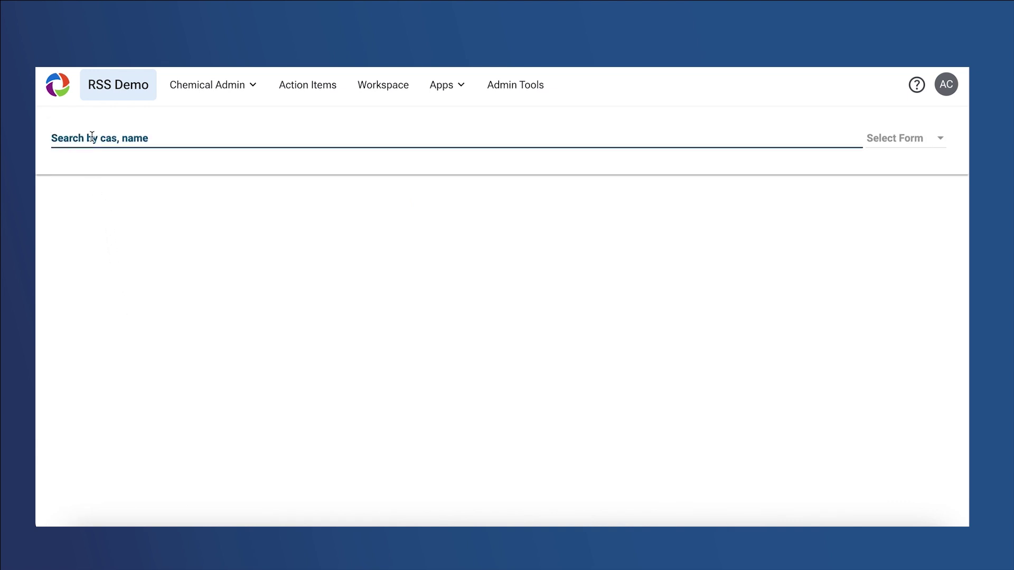
type("acetone")
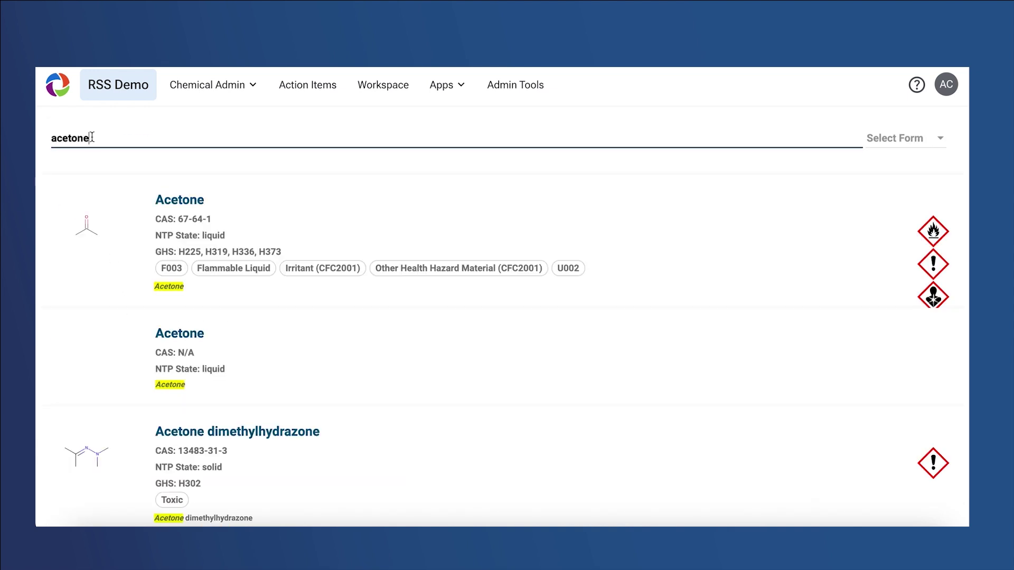
left_click(161, 205)
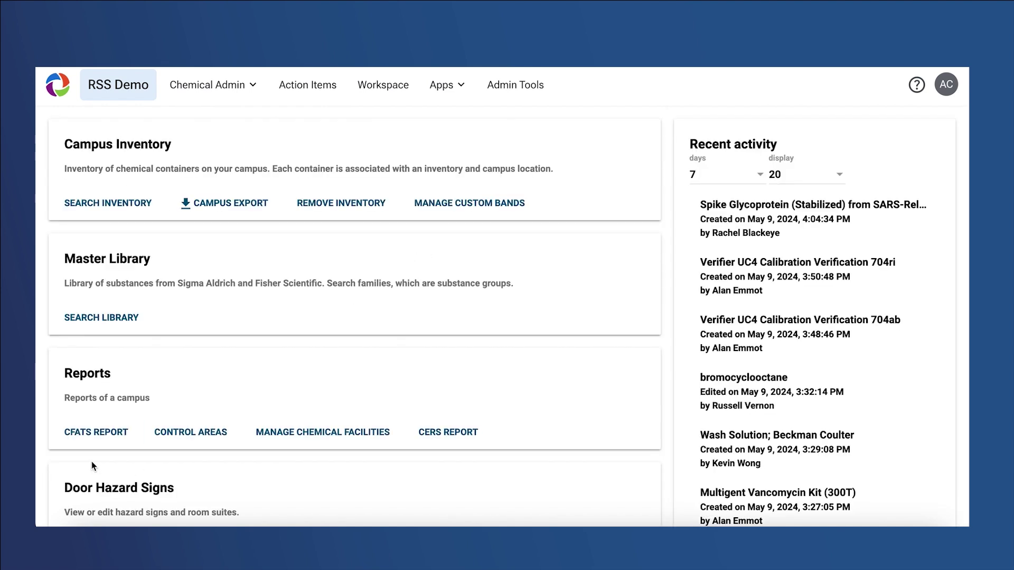
Open the CFATS report and export the CFATS Data table's data
left_click(92, 443)
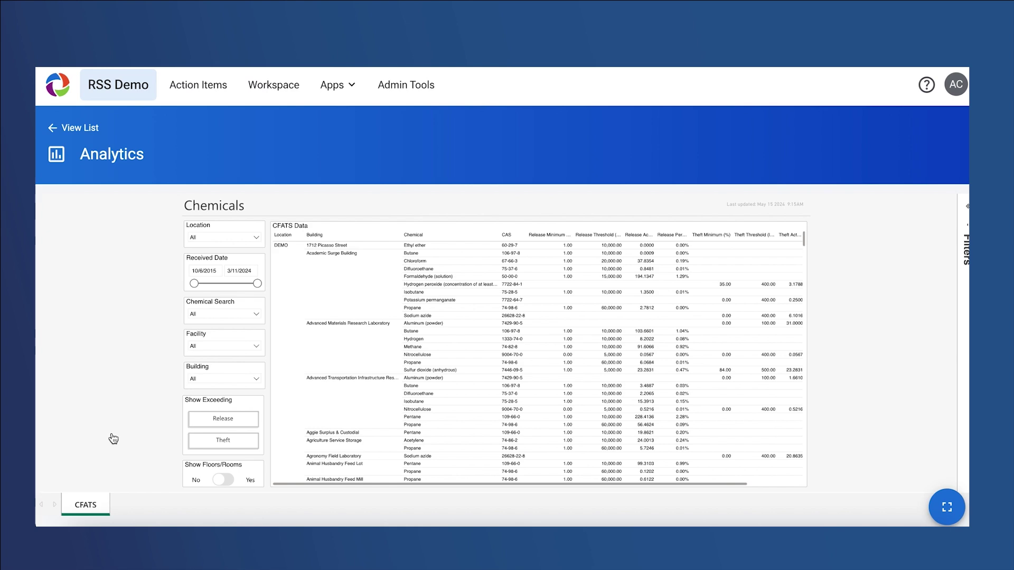
scroll(405, 424, "down", 3)
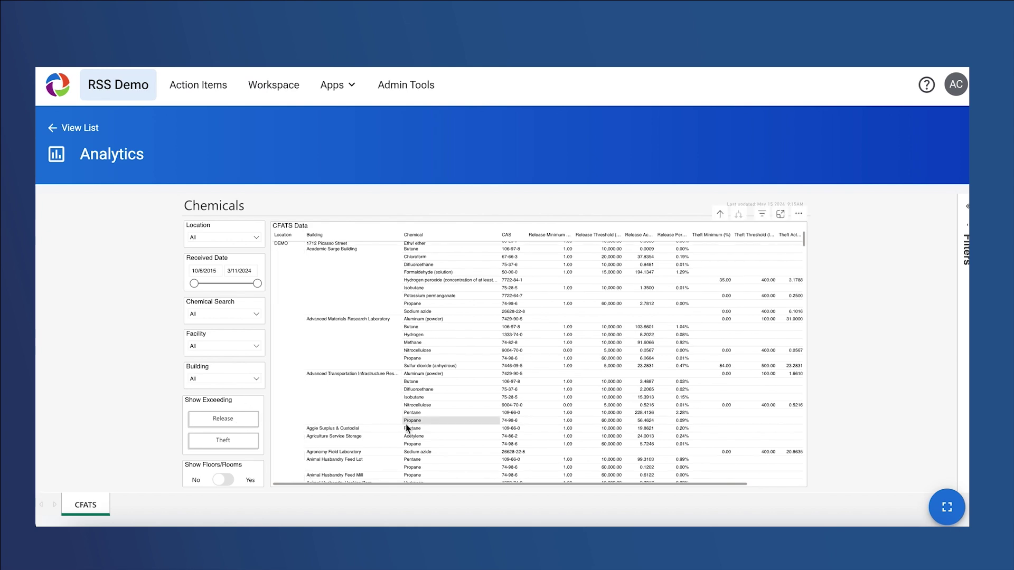
scroll(406, 425, "down", 10)
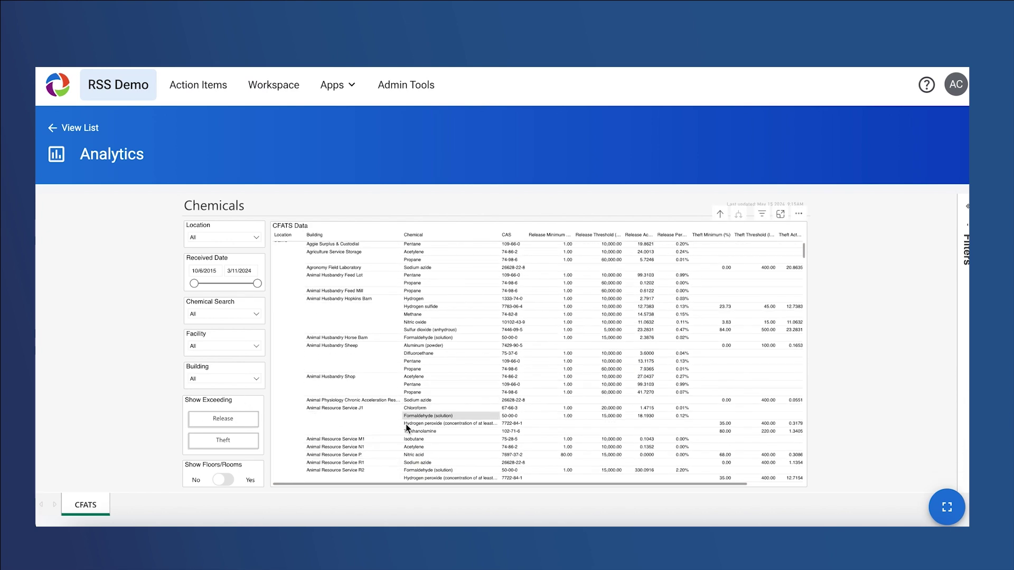
scroll(406, 423, "down", 7)
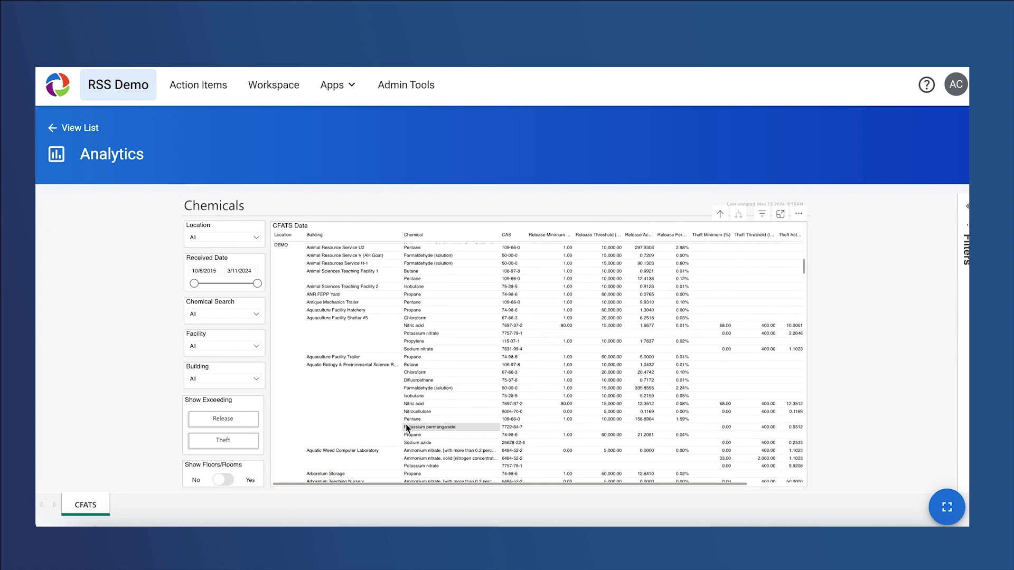
scroll(405, 424, "down", 10)
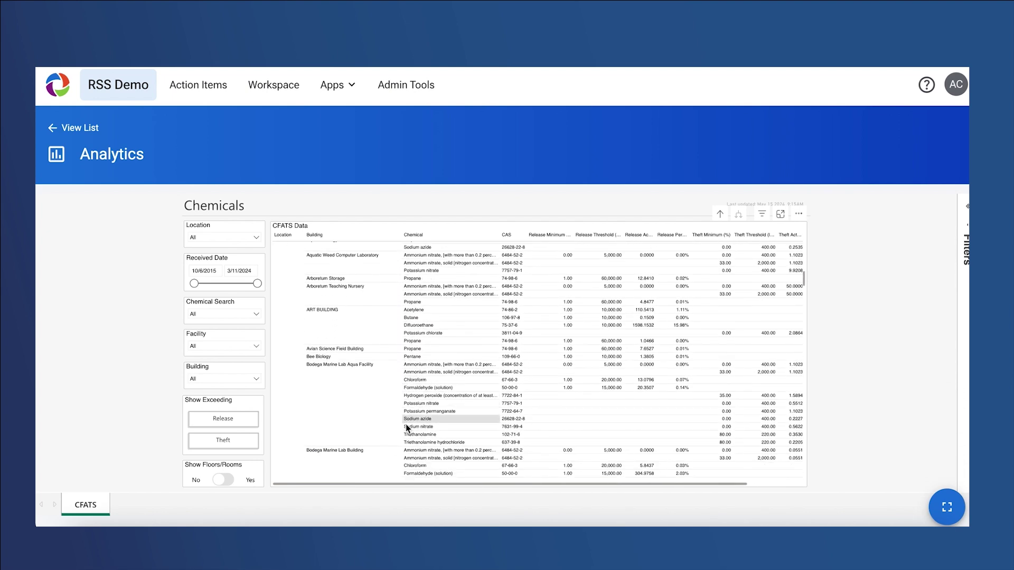
scroll(405, 424, "down", 2)
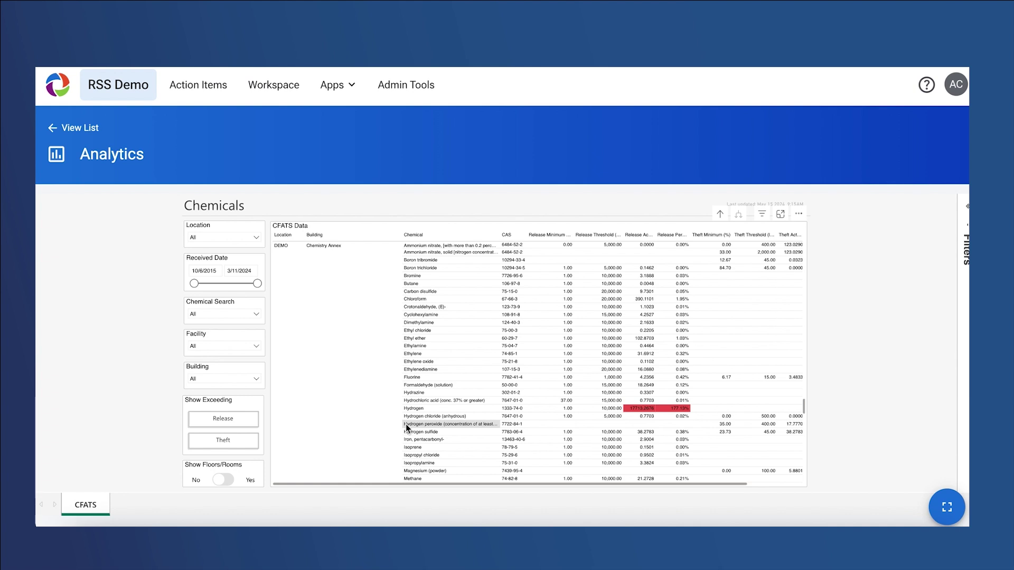
left_click(800, 213)
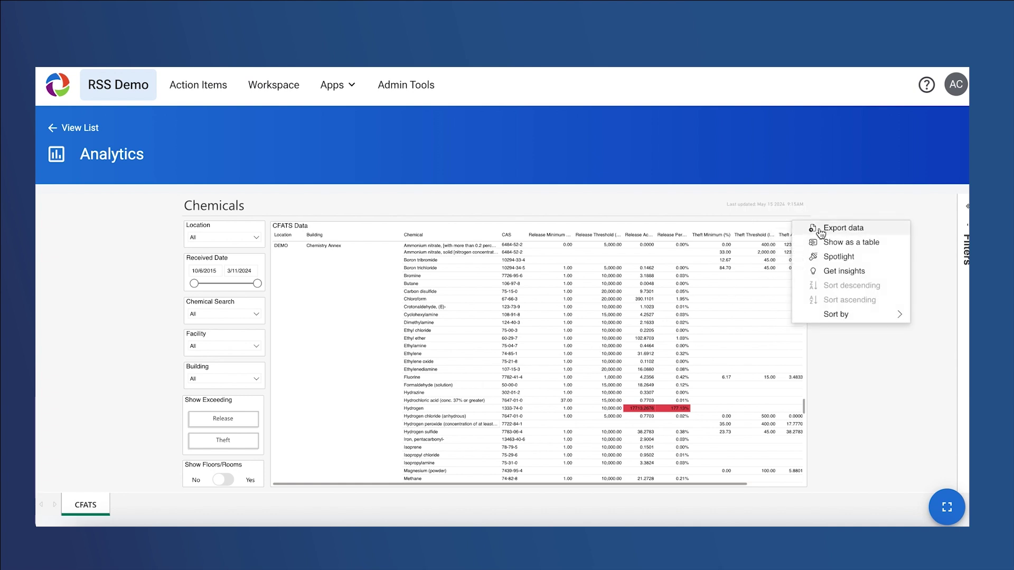
left_click(819, 228)
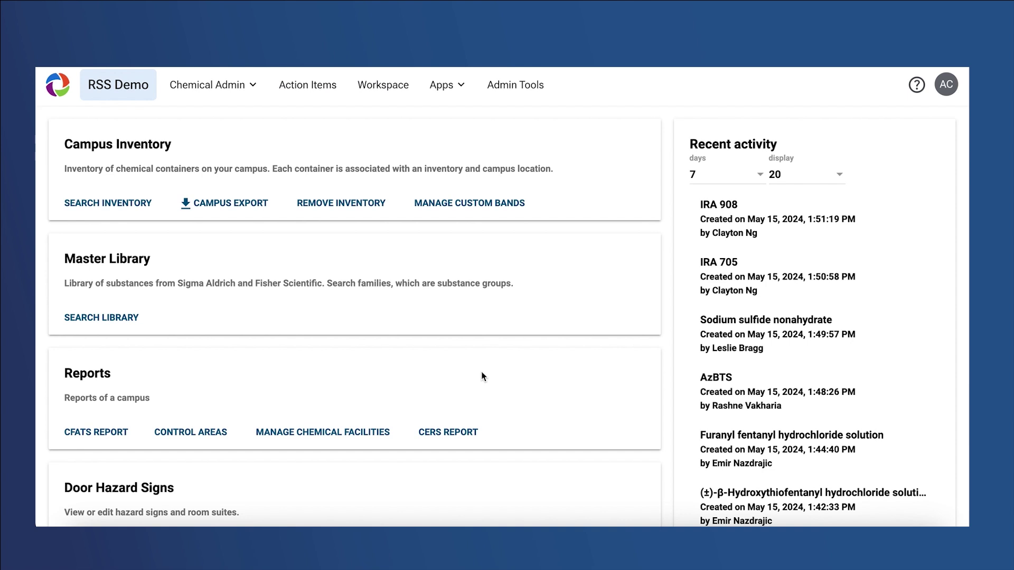
Open the CERS report and export the CERS Data table's data
left_click(458, 434)
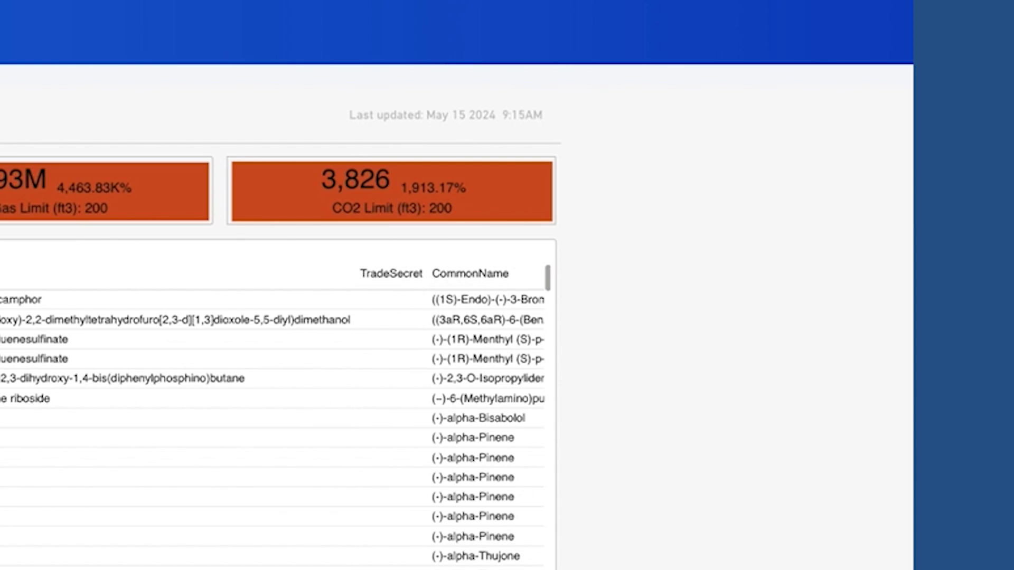
left_click(531, 233)
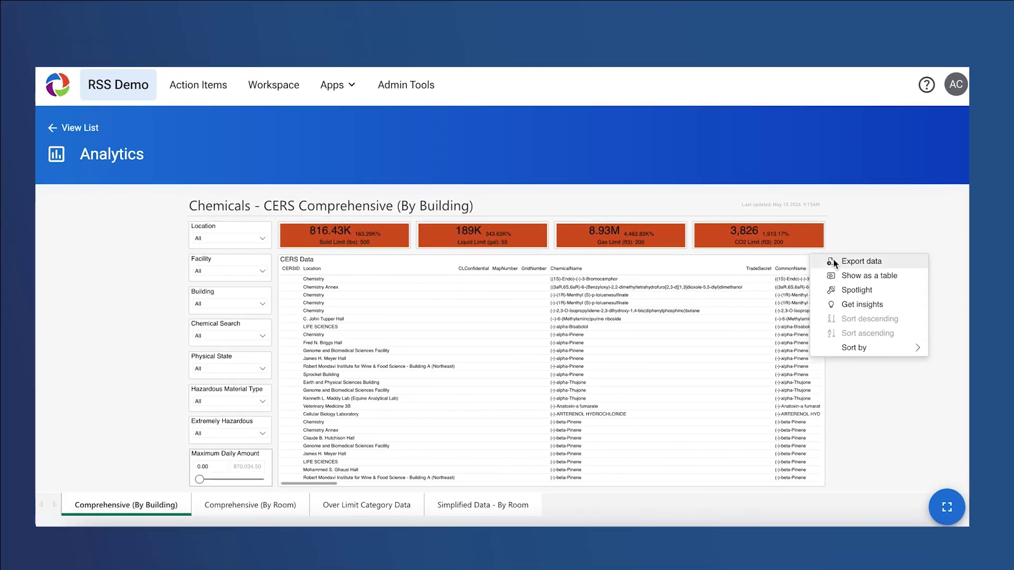
left_click(833, 261)
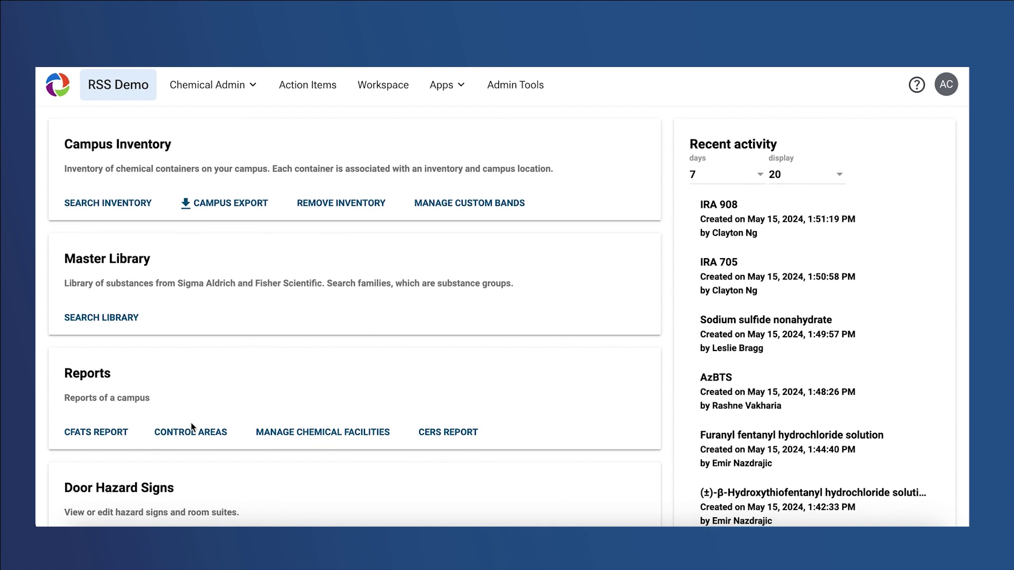
left_click(183, 442)
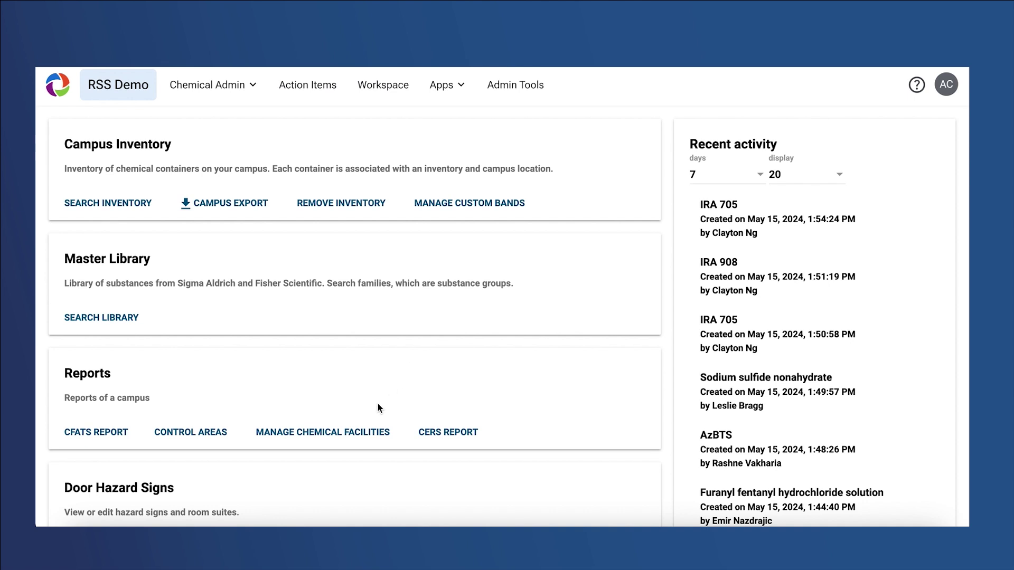
left_click(351, 436)
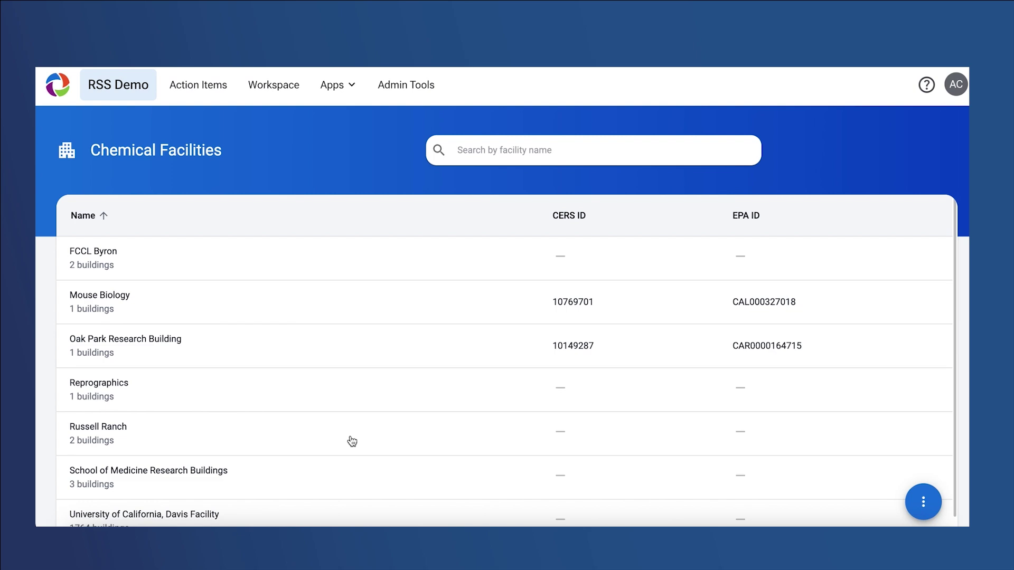
Open Oak Park Research Building, view its Buildings list, then its Facility Details
left_click(278, 353)
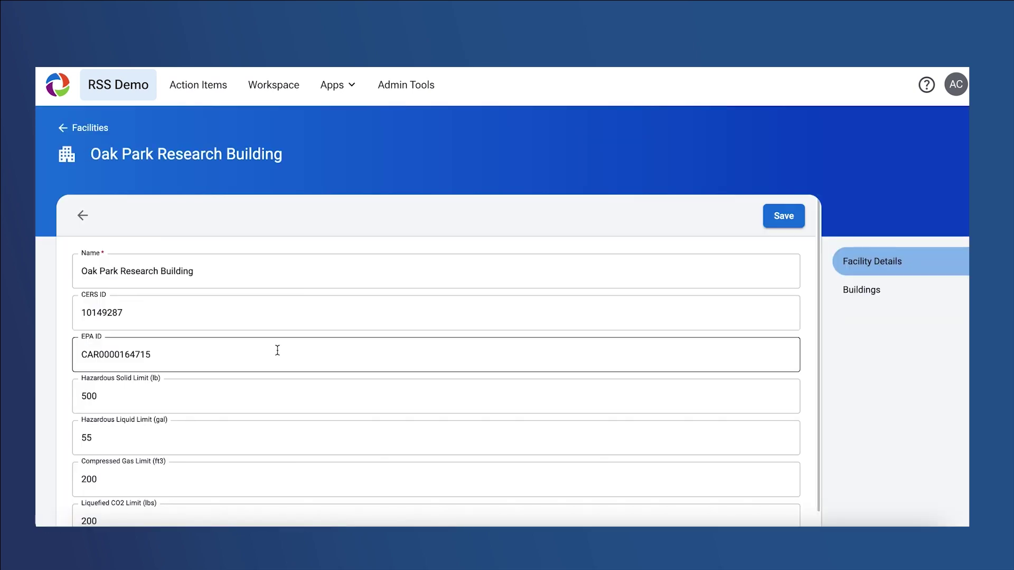
left_click(854, 292)
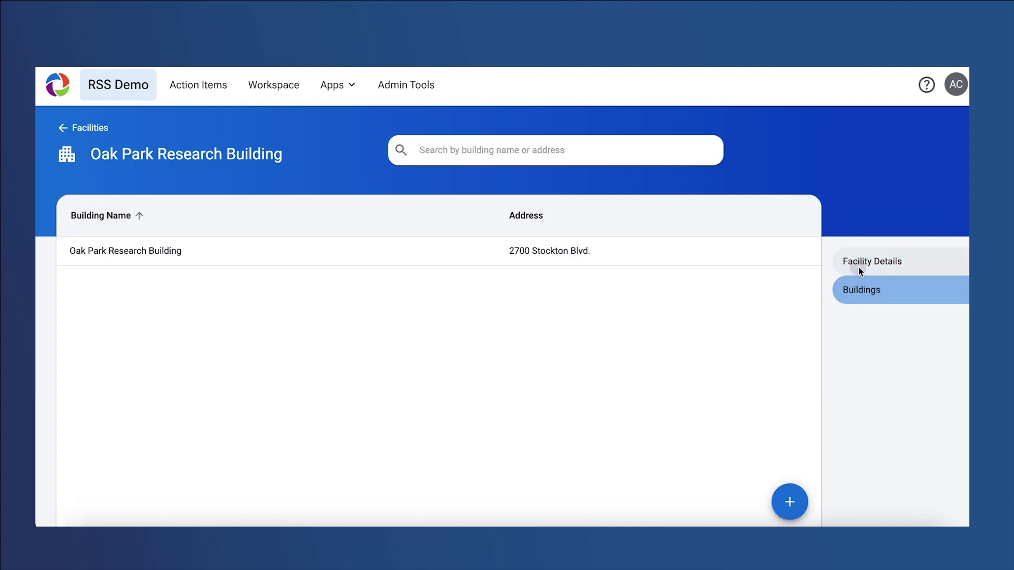
left_click(859, 268)
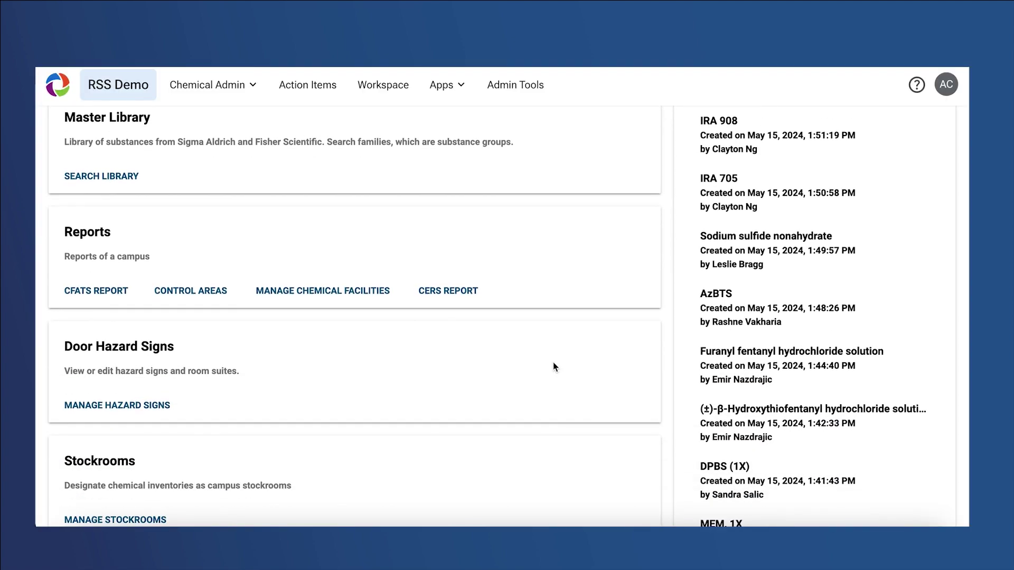
Display the door hazard sign for Room 1000A in the 1712 Picasso Street building, then go to chemical search
scroll(552, 366, "down", 4)
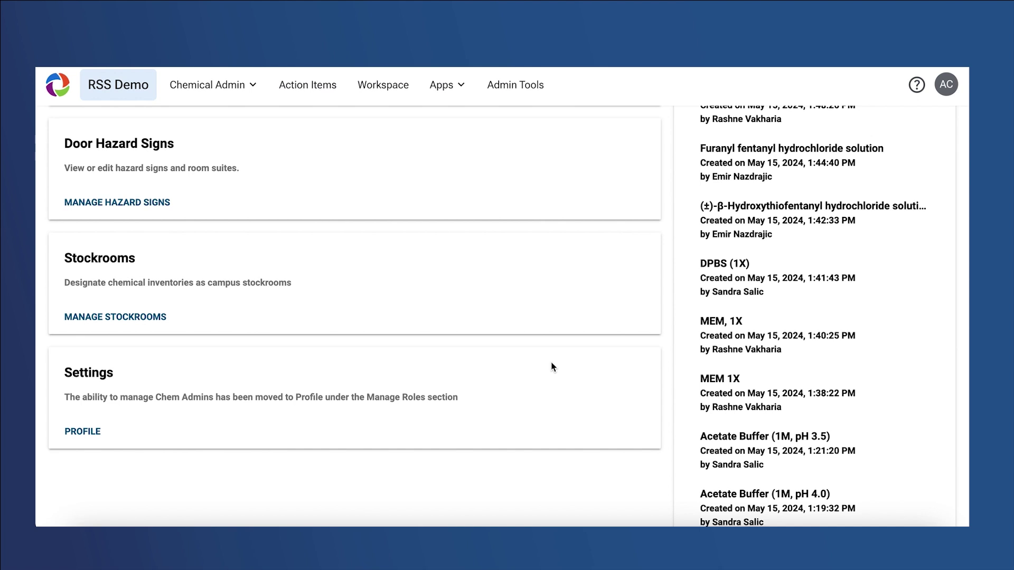
left_click(163, 210)
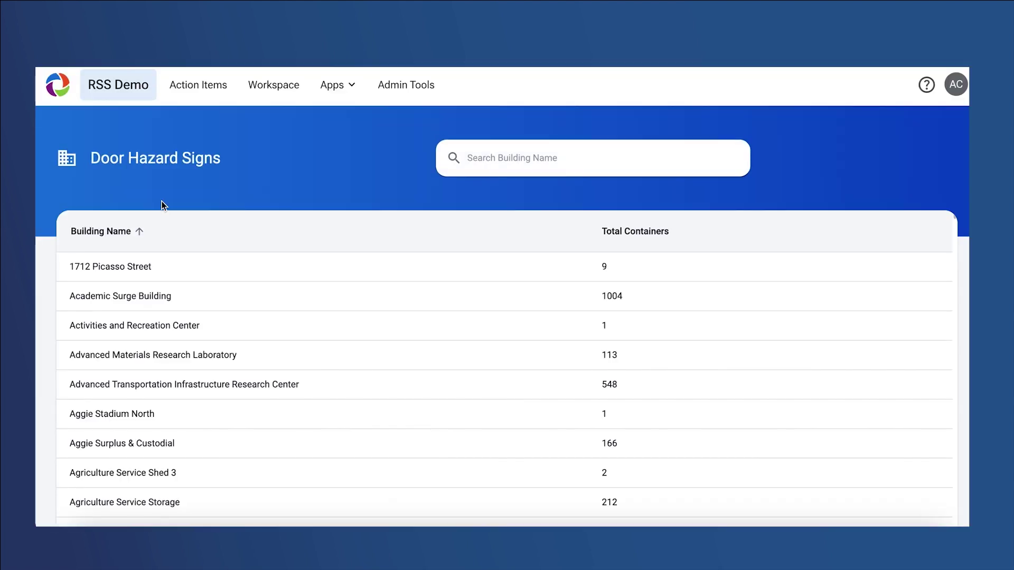
left_click(167, 267)
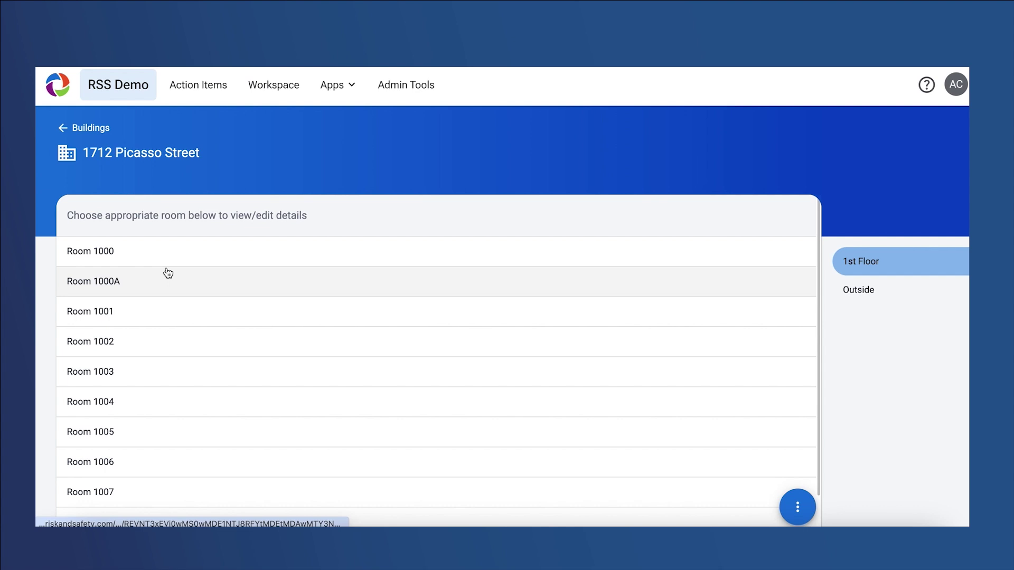
left_click(168, 272)
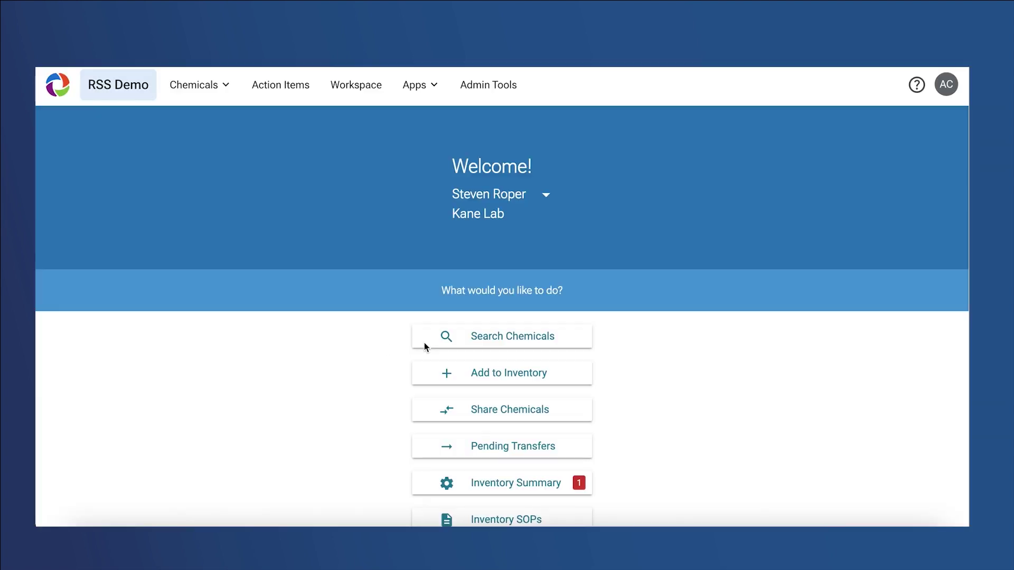
left_click(423, 342)
left_click(105, 137)
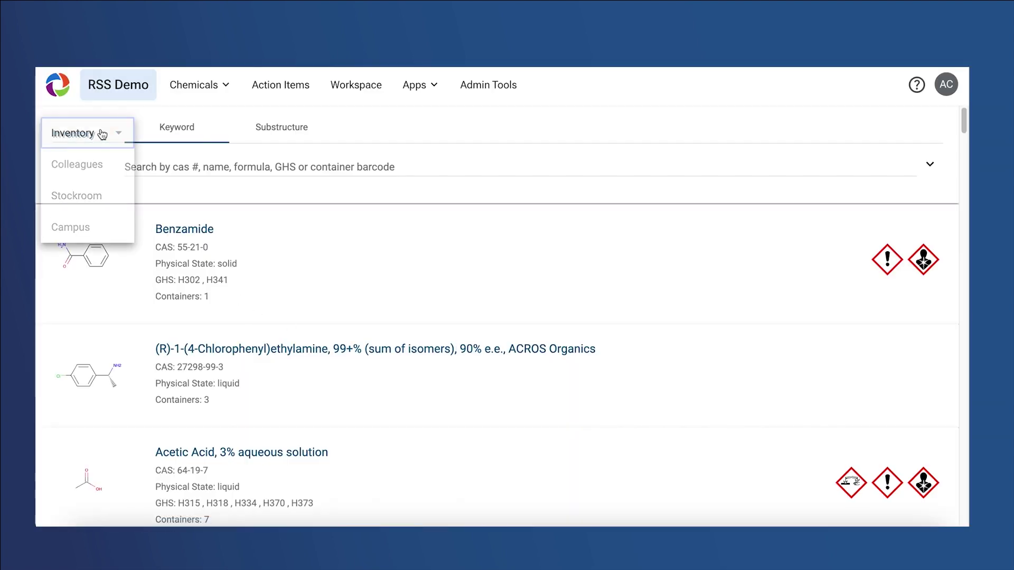
Search the Stockroom for 'acetone' and open the Acetone record's request form and containers by inventory
left_click(92, 198)
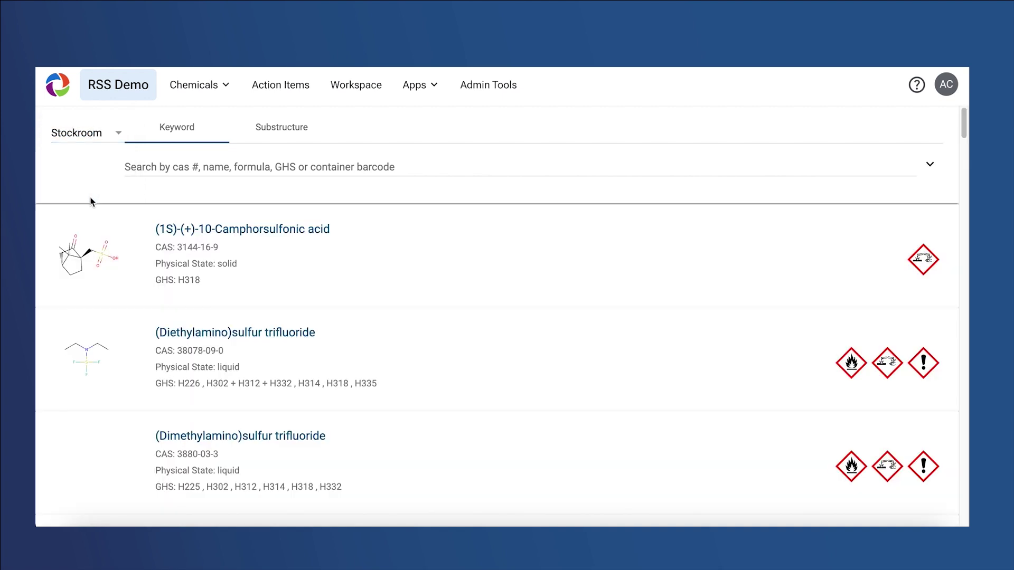
left_click(174, 162)
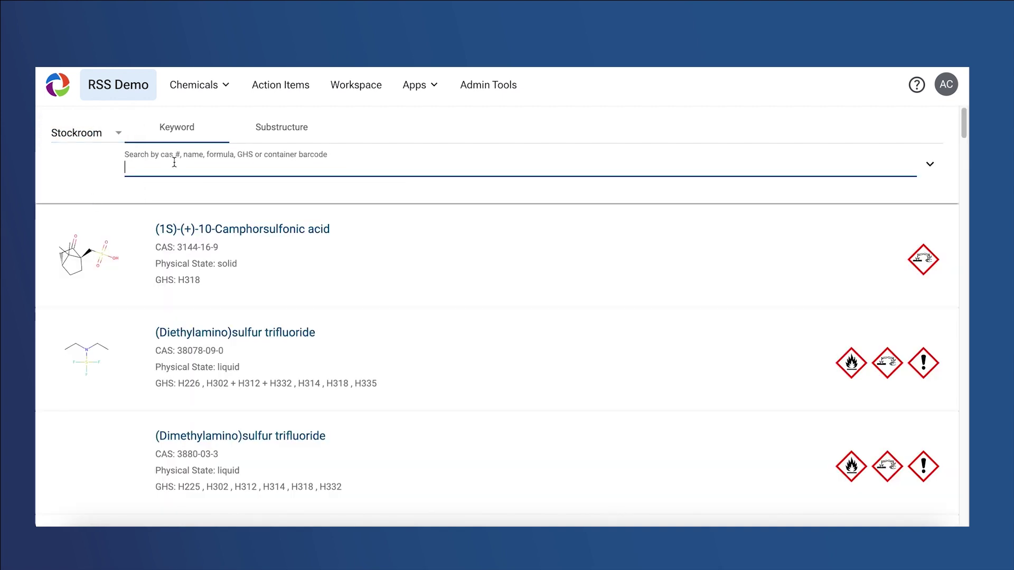
type("acetone")
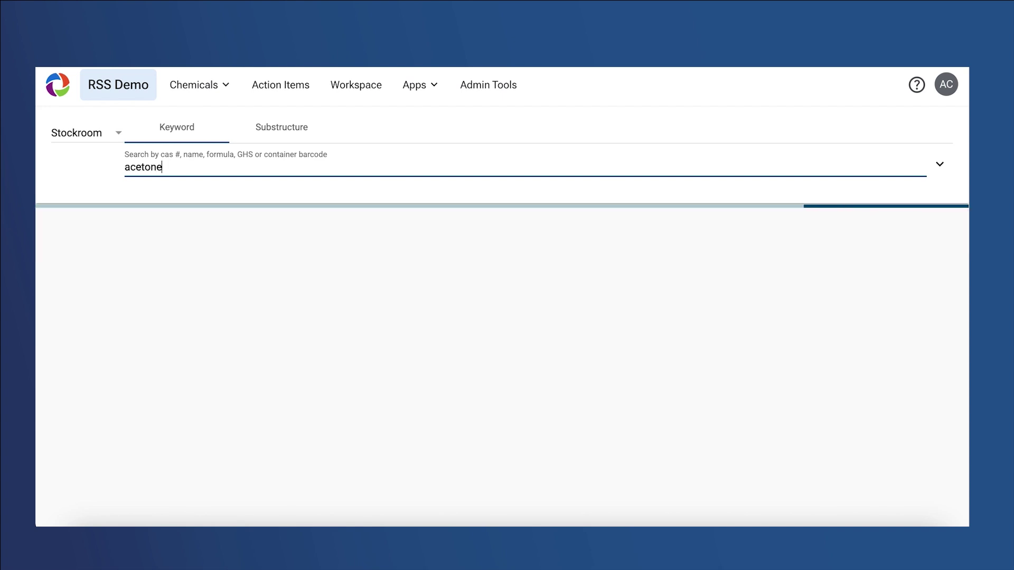
left_click(175, 231)
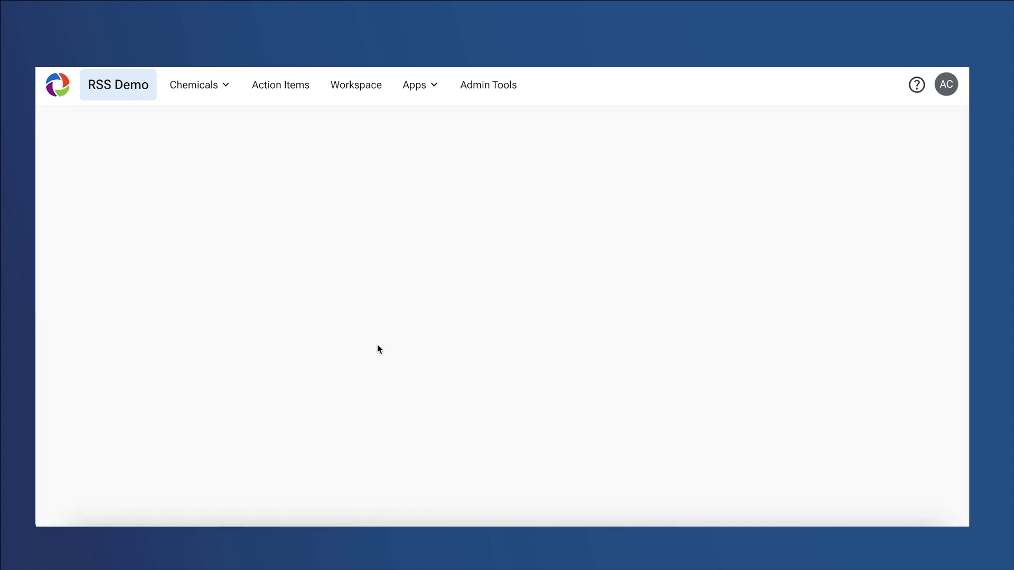
scroll(379, 349, "down", 7)
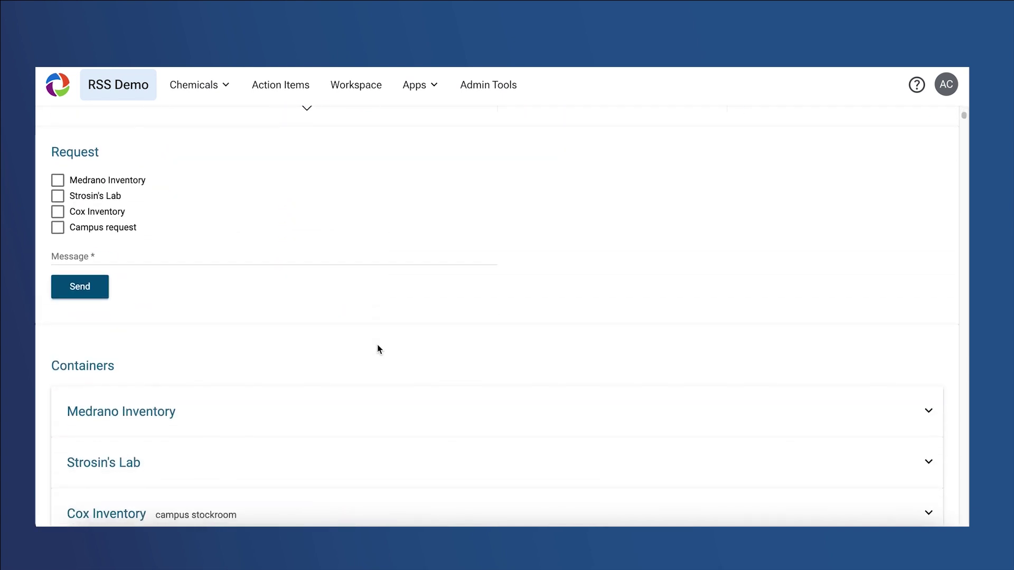